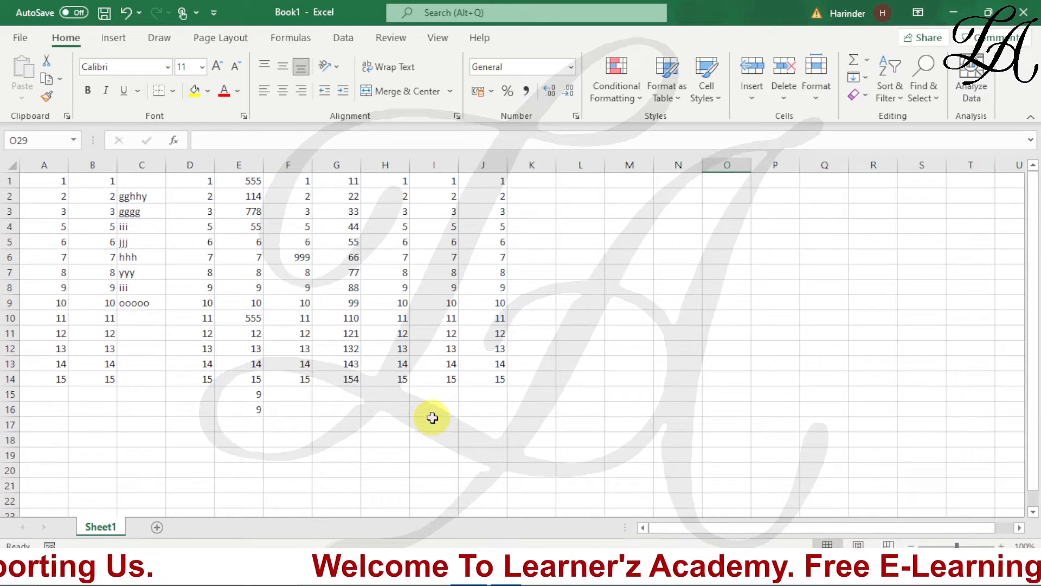
Enter 444 in cell K5 and 789 in cell L5
{"action": "left_click", "coordinate": [521, 272]}
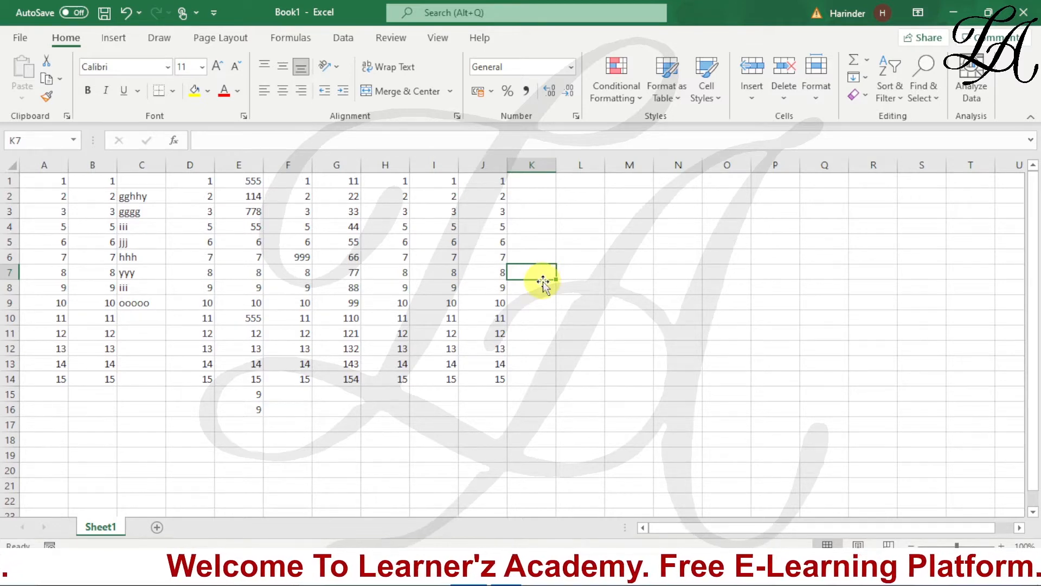
{"action": "left_click", "coordinate": [540, 239]}
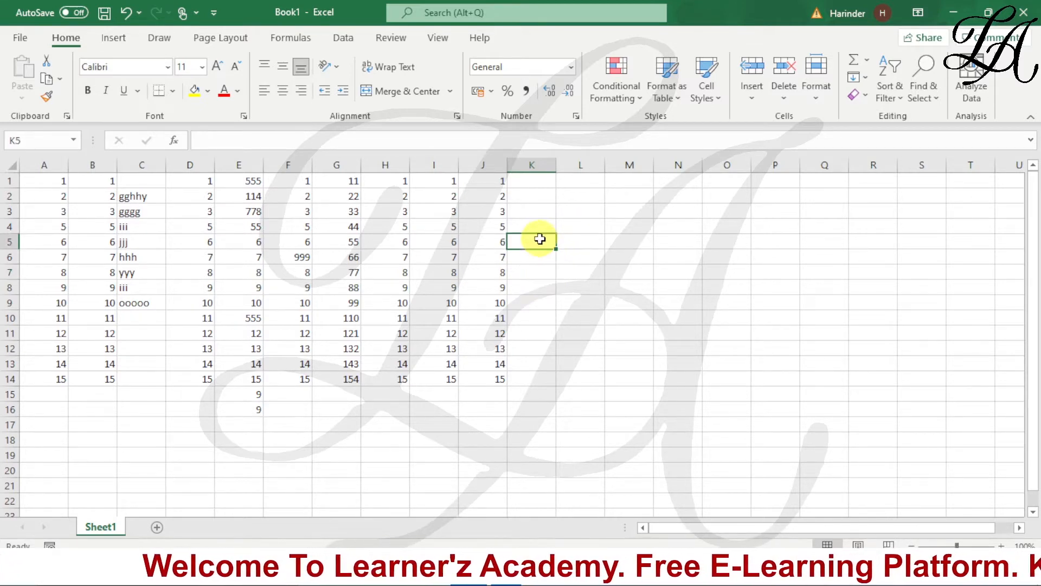
{"action": "type", "text": "444"}
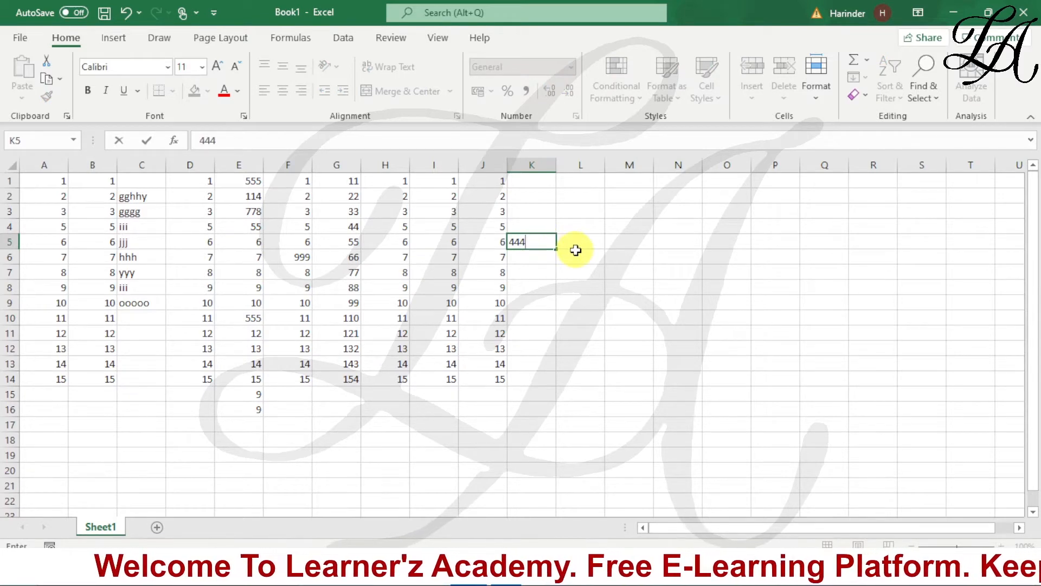
{"action": "left_click", "coordinate": [550, 226]}
{"action": "left_click", "coordinate": [594, 242]}
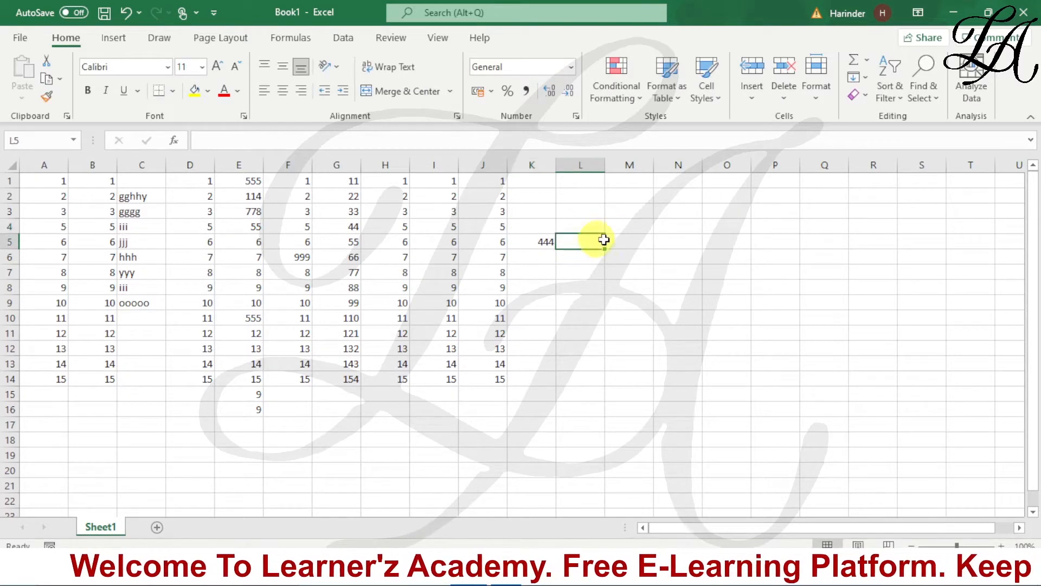
{"action": "type", "text": "789"}
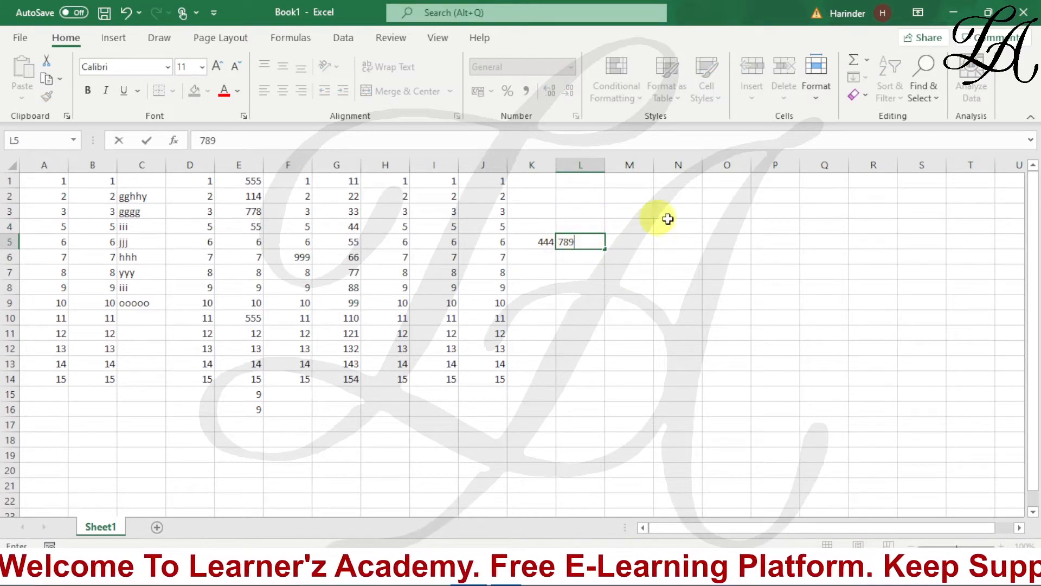
{"action": "left_click", "coordinate": [746, 301]}
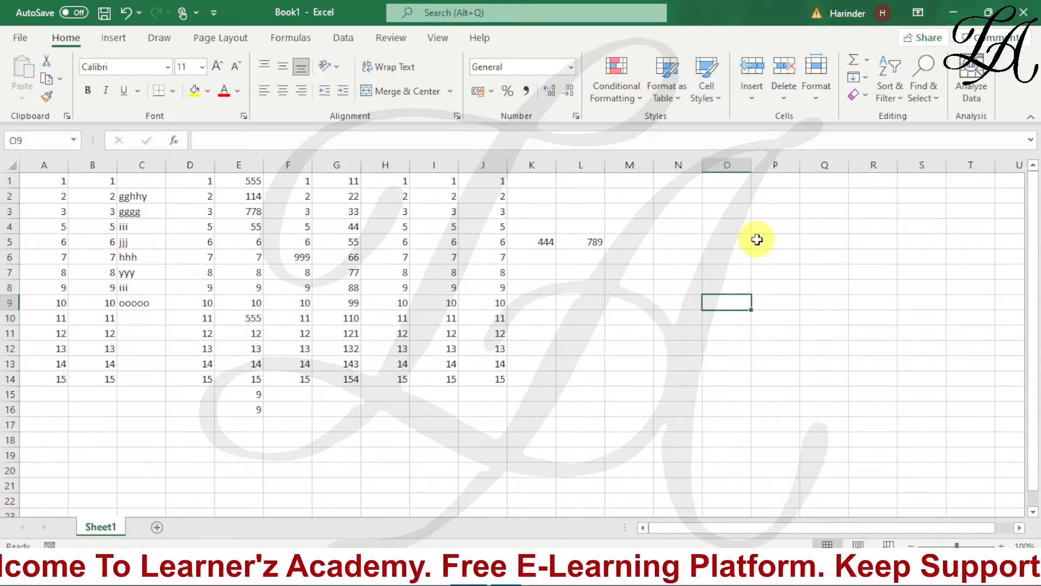
Enter the text ggg in cell O5 and a person's first name in cell O6
{"action": "left_click", "coordinate": [714, 245]}
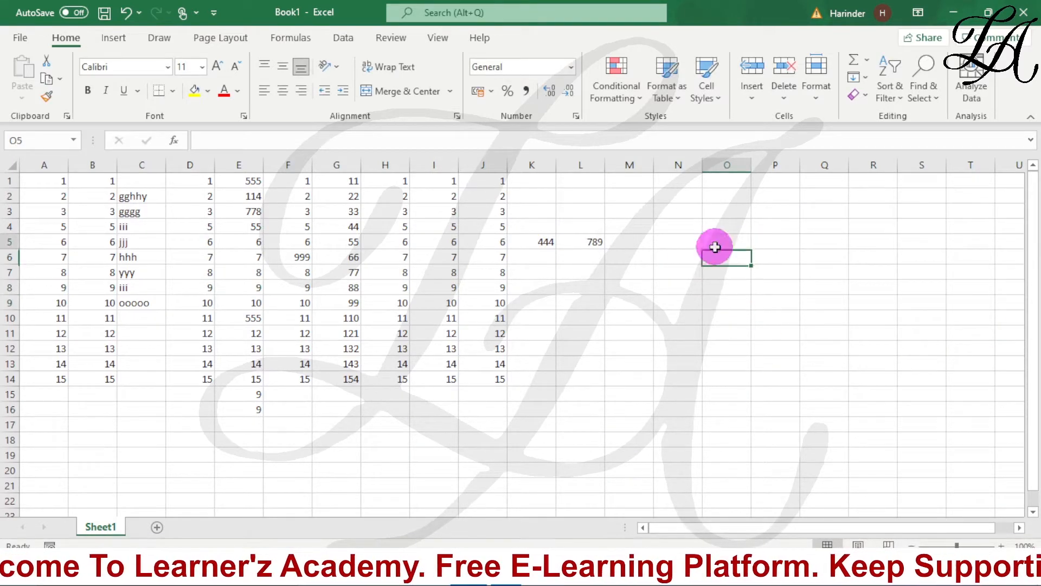
{"action": "left_click", "coordinate": [29, 142]}
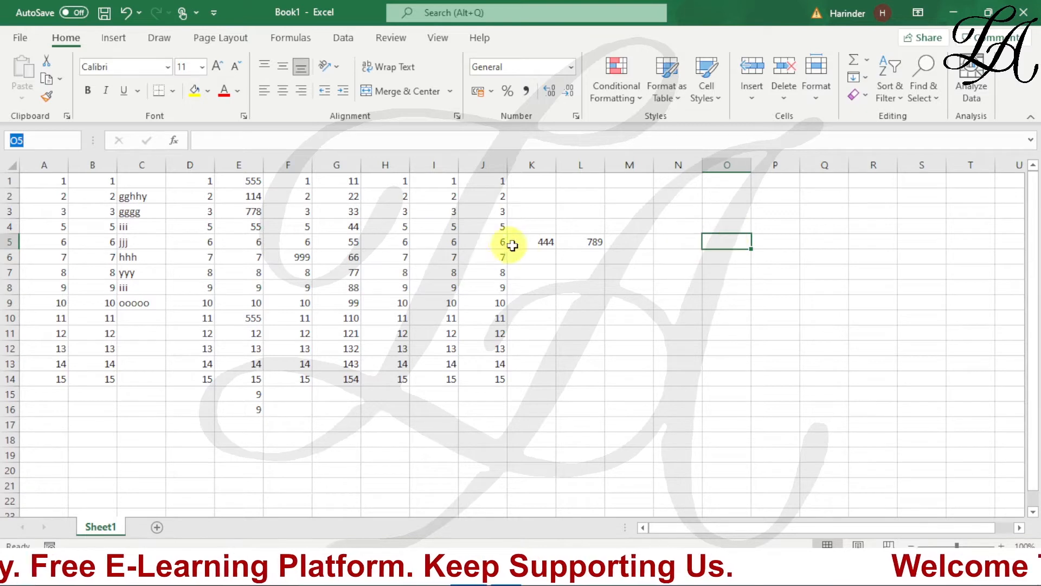
{"action": "left_click", "coordinate": [730, 241]}
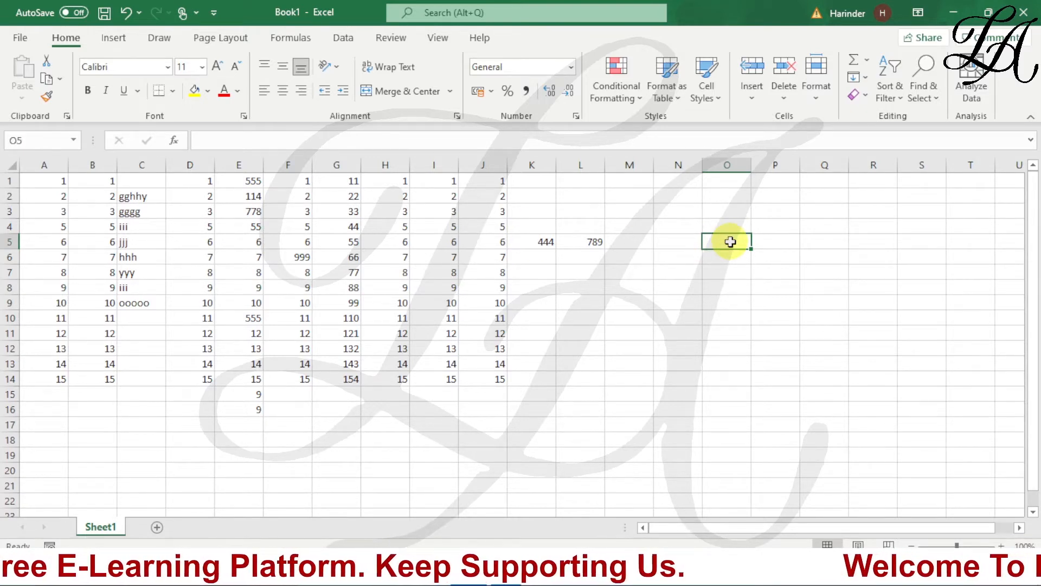
{"action": "type", "text": "ggg"}
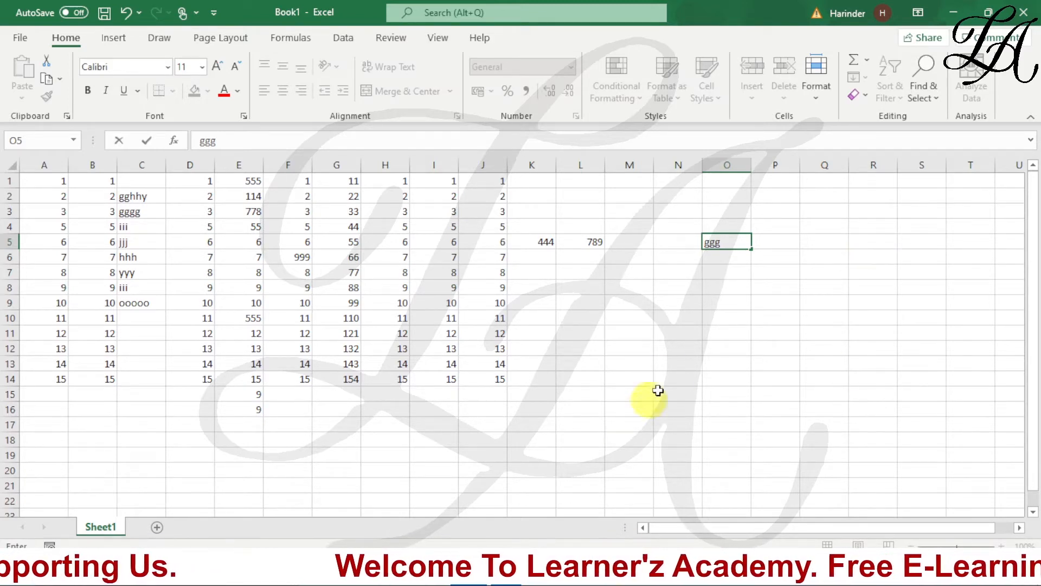
{"action": "left_click", "coordinate": [730, 259]}
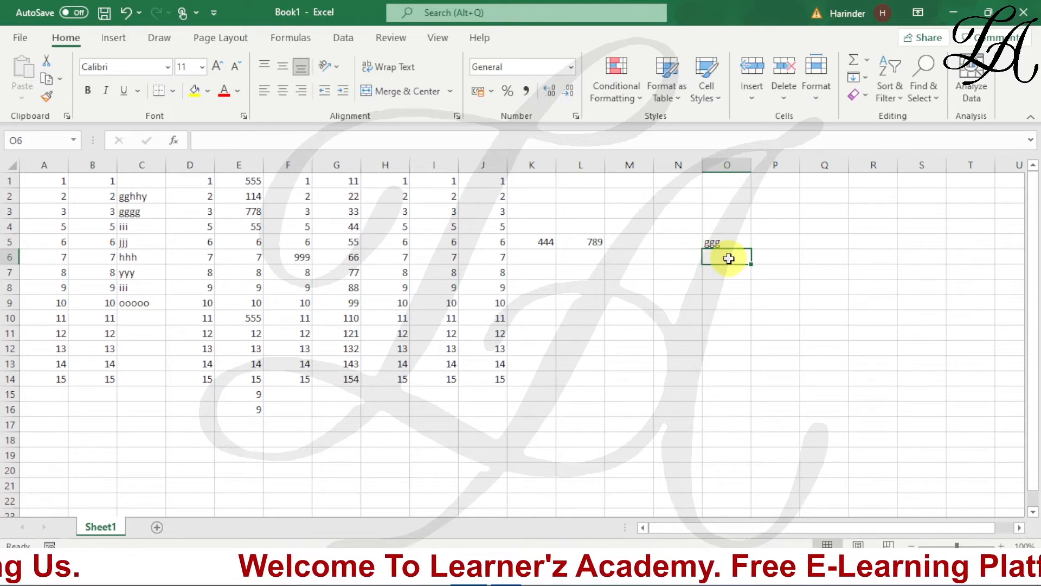
{"action": "type", "text": "shalini"}
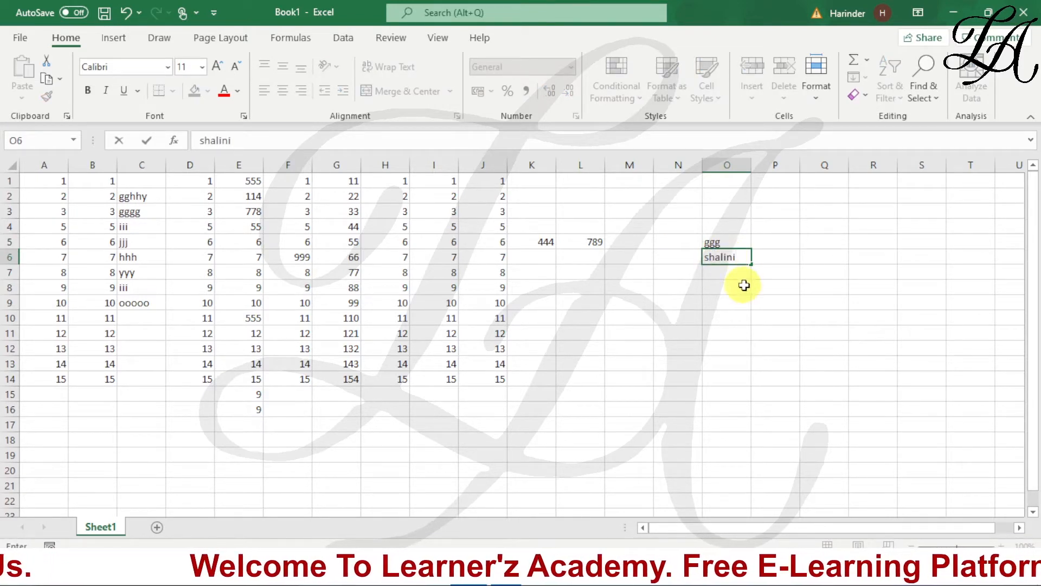
{"action": "left_click", "coordinate": [731, 273]}
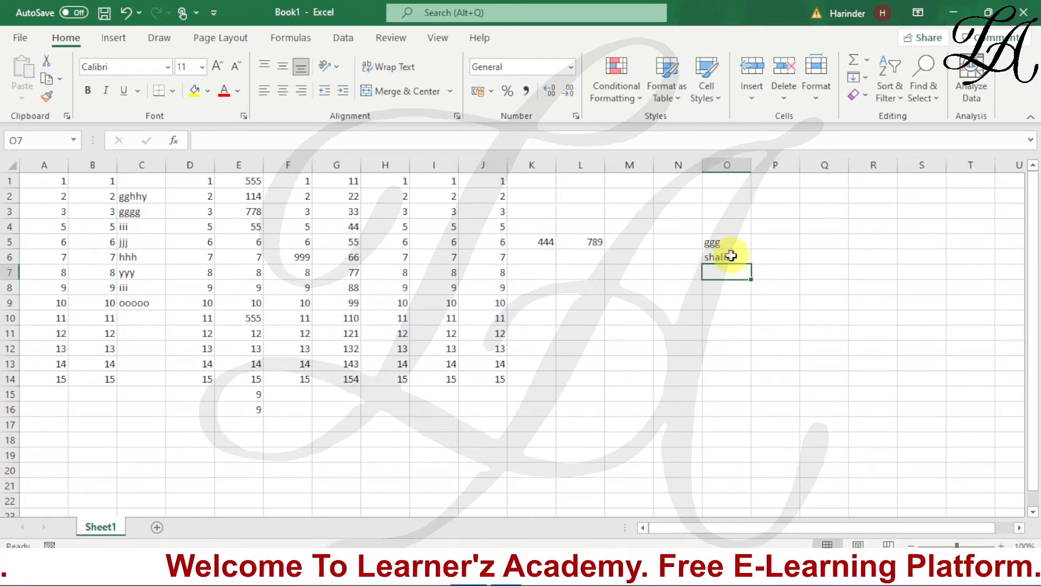
{"action": "left_click", "coordinate": [726, 258]}
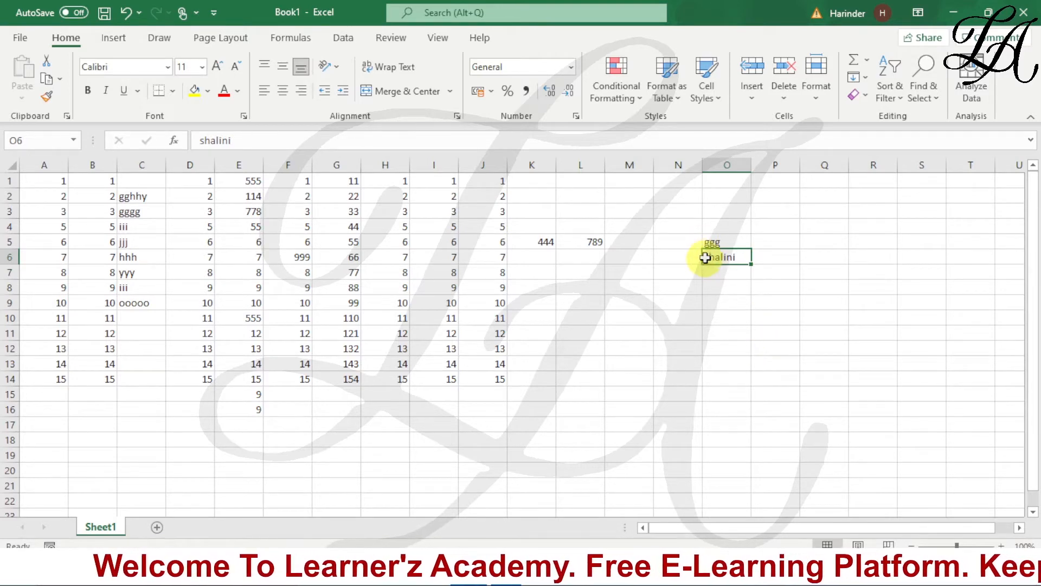
Enter the number 45 in cell O7, directly below the name
{"action": "left_click", "coordinate": [714, 275]}
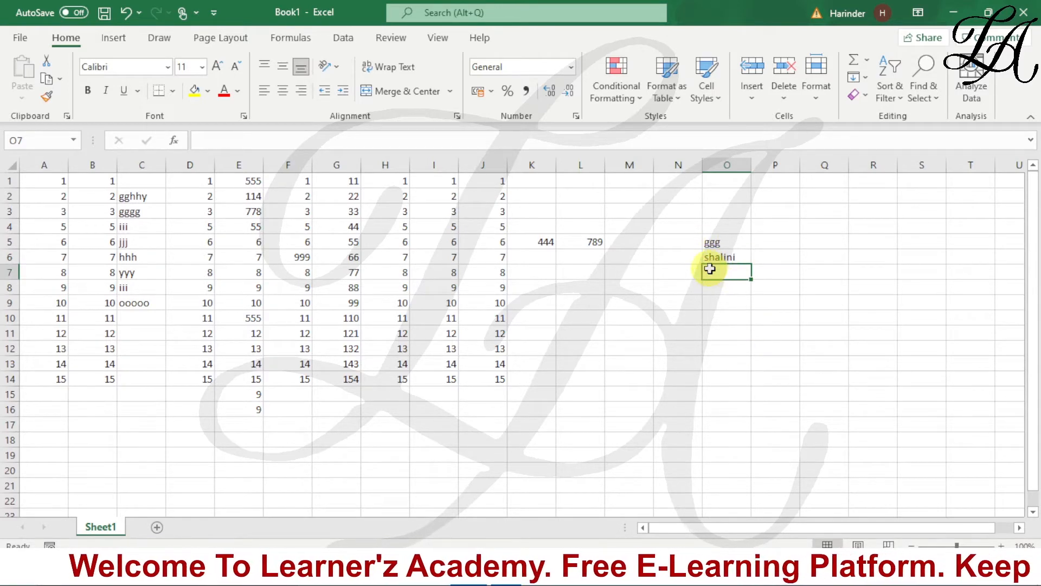
{"action": "type", "text": "45"}
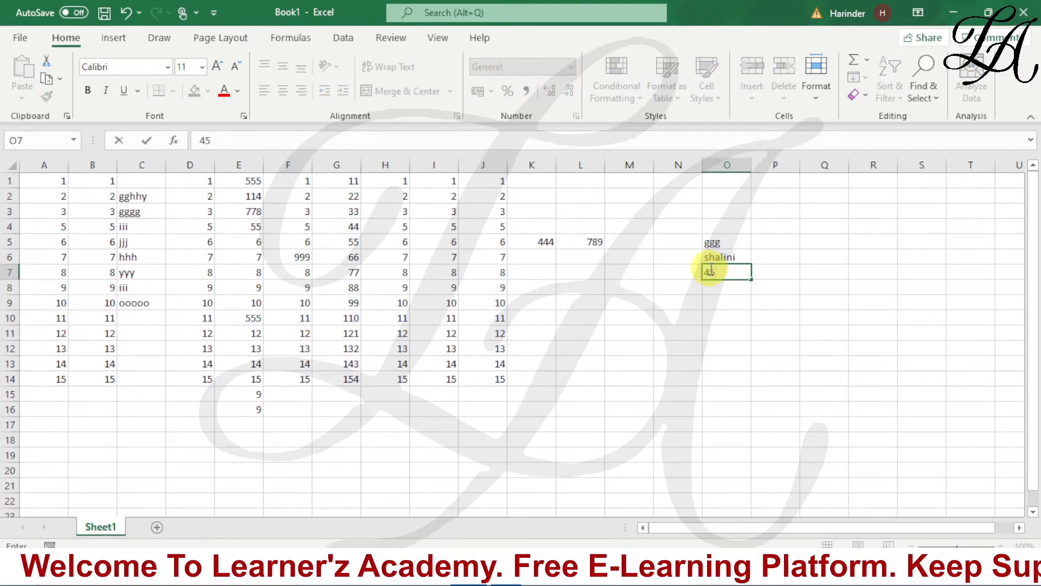
{"action": "key", "text": "Return"}
Clear the number in cell O7 and undo the deletion
{"action": "left_click", "coordinate": [709, 268]}
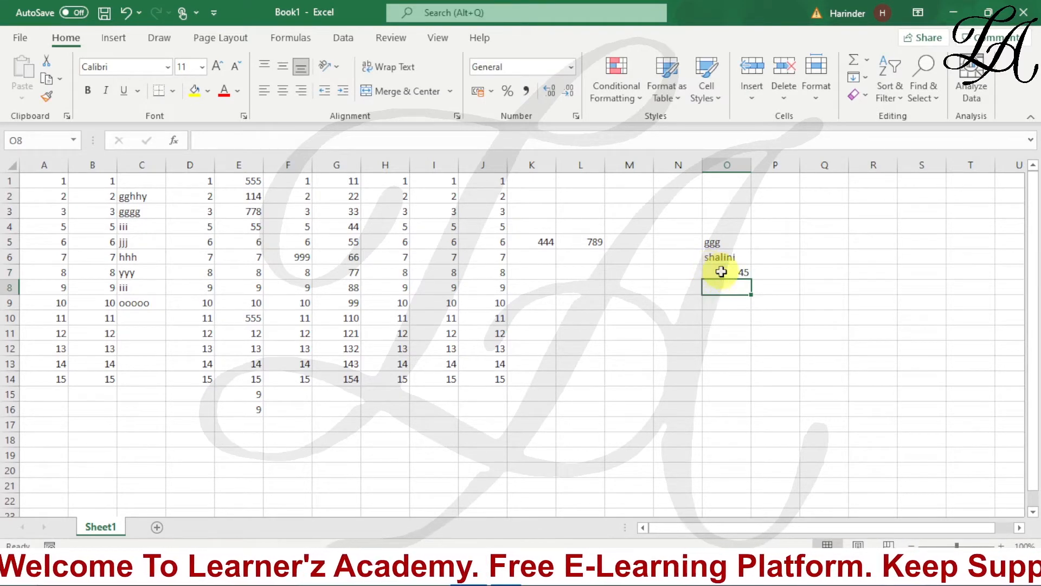
{"action": "key", "text": "Delete"}
{"action": "key", "text": "Return"}
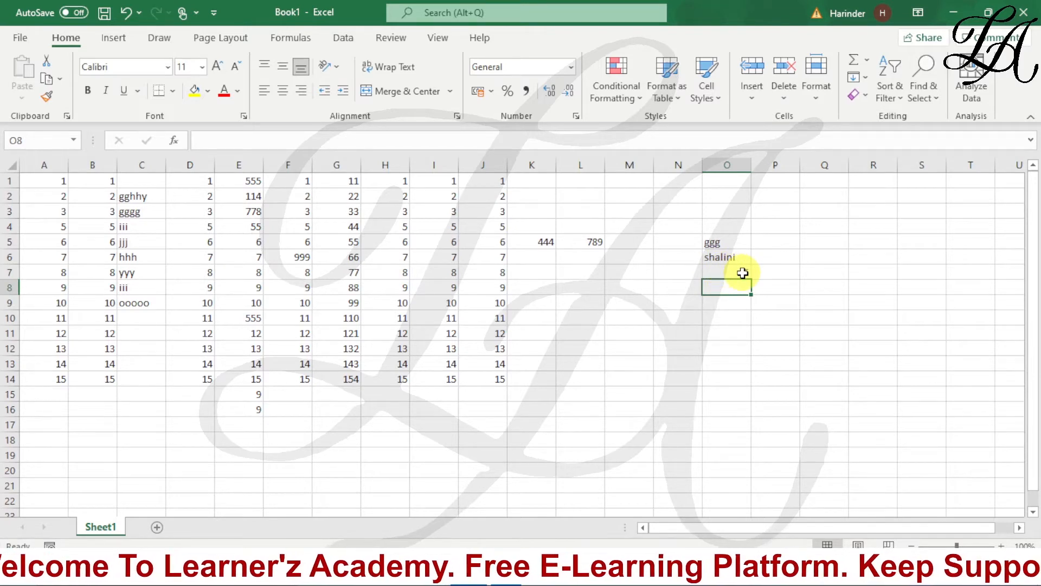
{"action": "key", "text": "ctrl+z"}
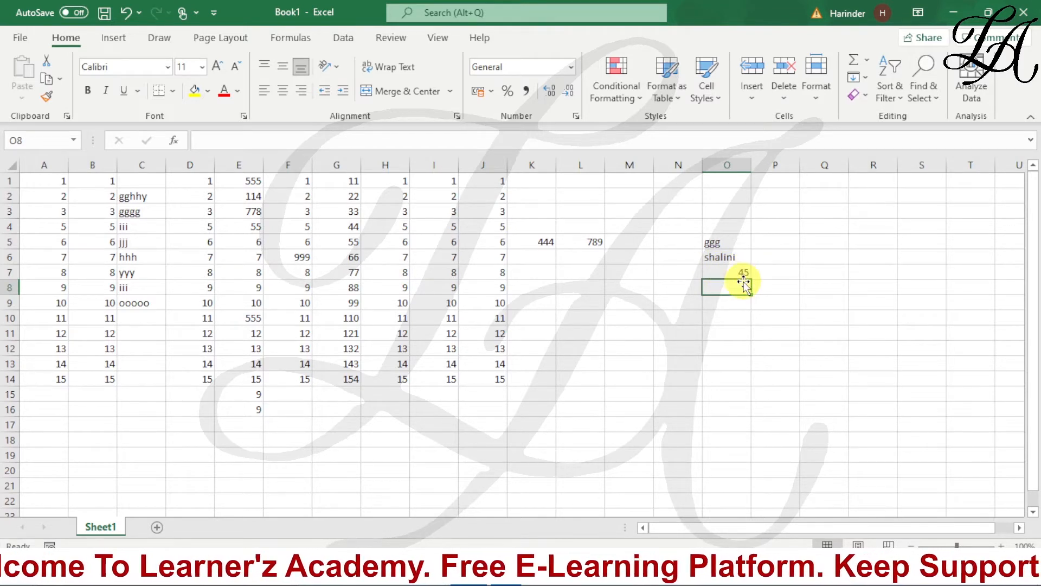
Enter the logical value TRUE in cell O8
{"action": "left_click", "coordinate": [738, 287]}
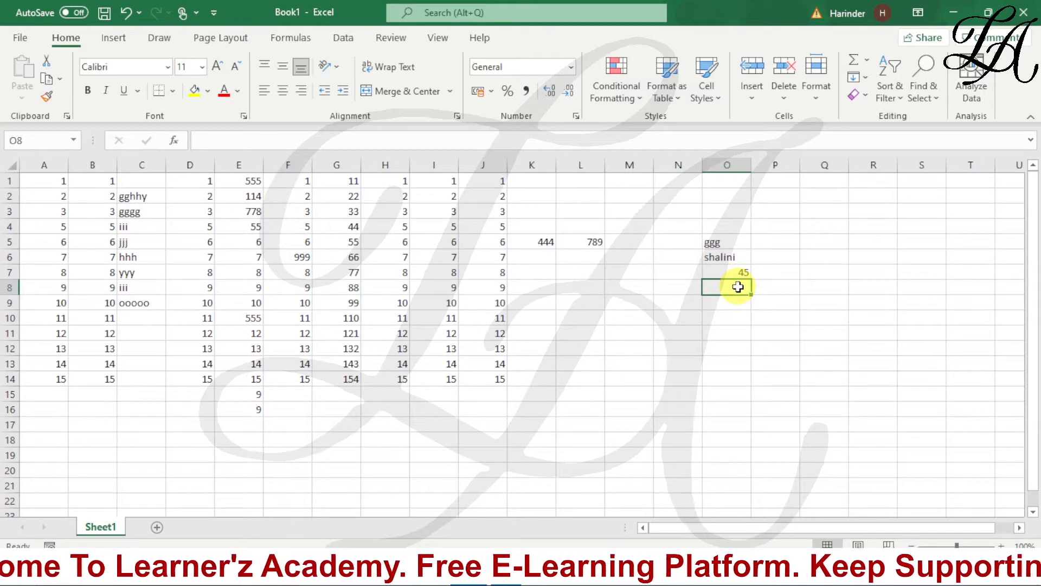
{"action": "type", "text": "TRUE"}
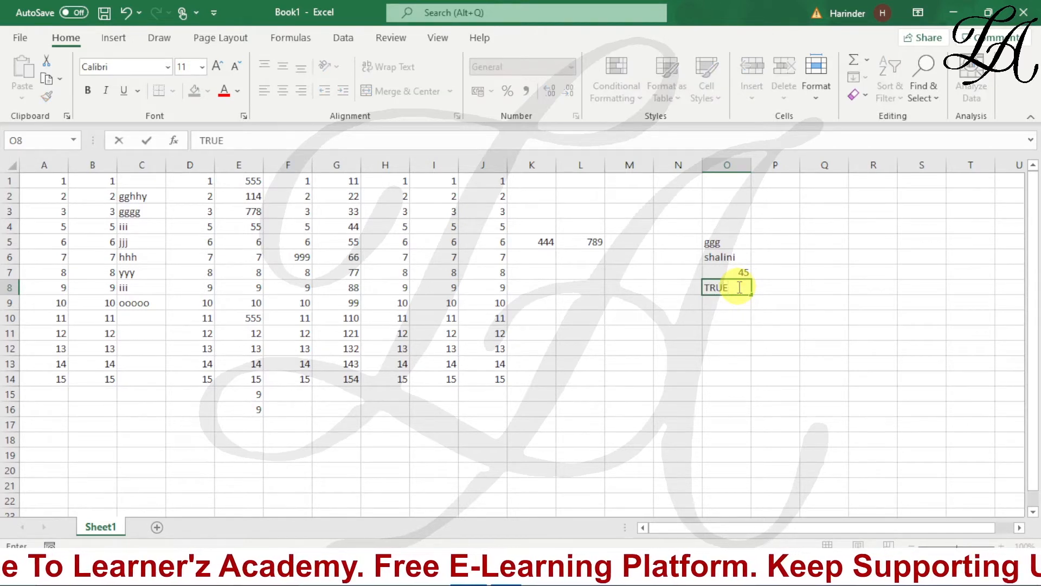
{"action": "key", "text": "Return"}
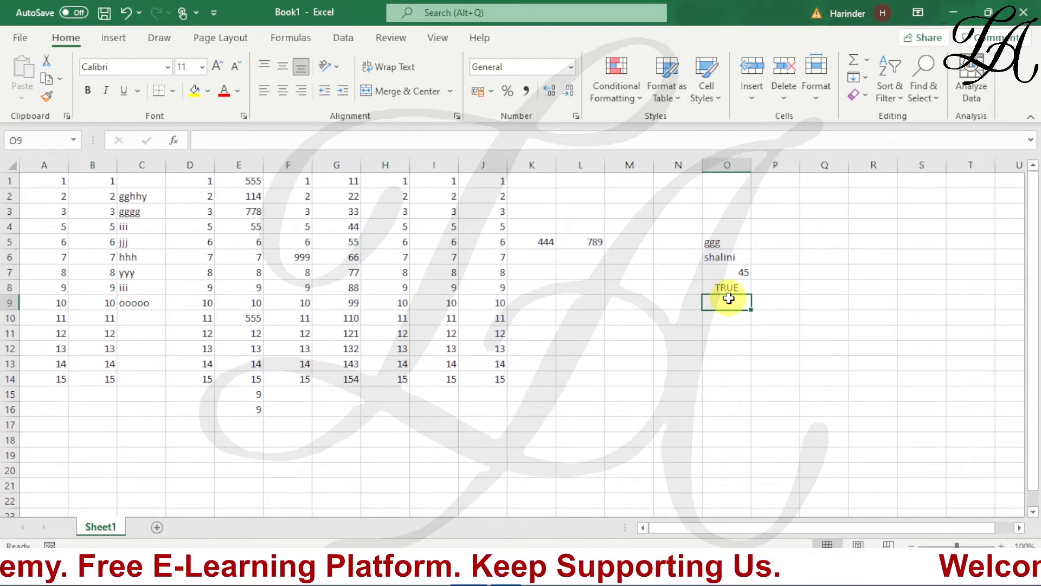
Enter the formula =1/0 in cell O9 to produce a division error, and inspect the cell
{"action": "type", "text": "="}
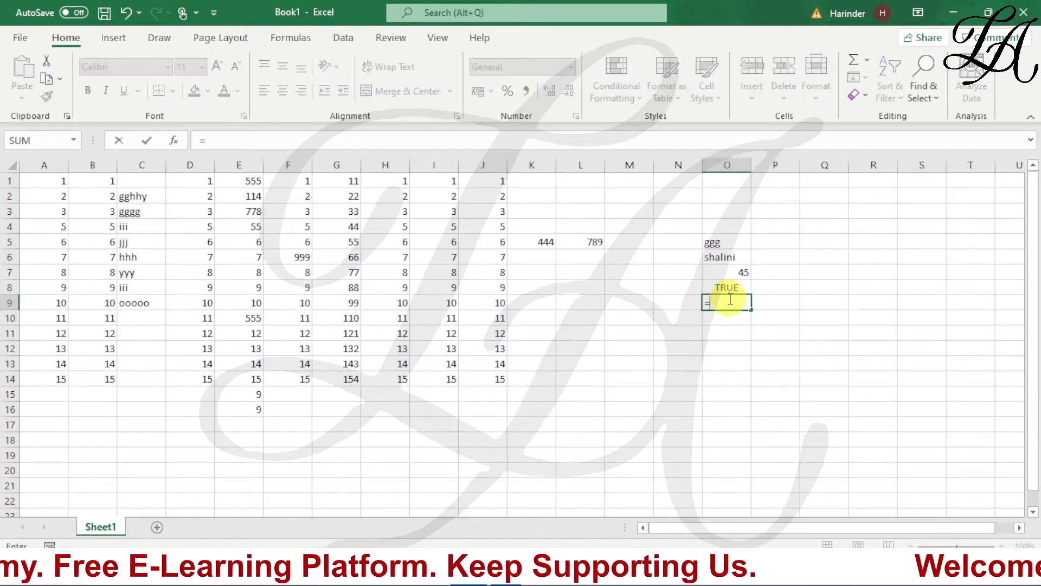
{"action": "type", "text": "1"}
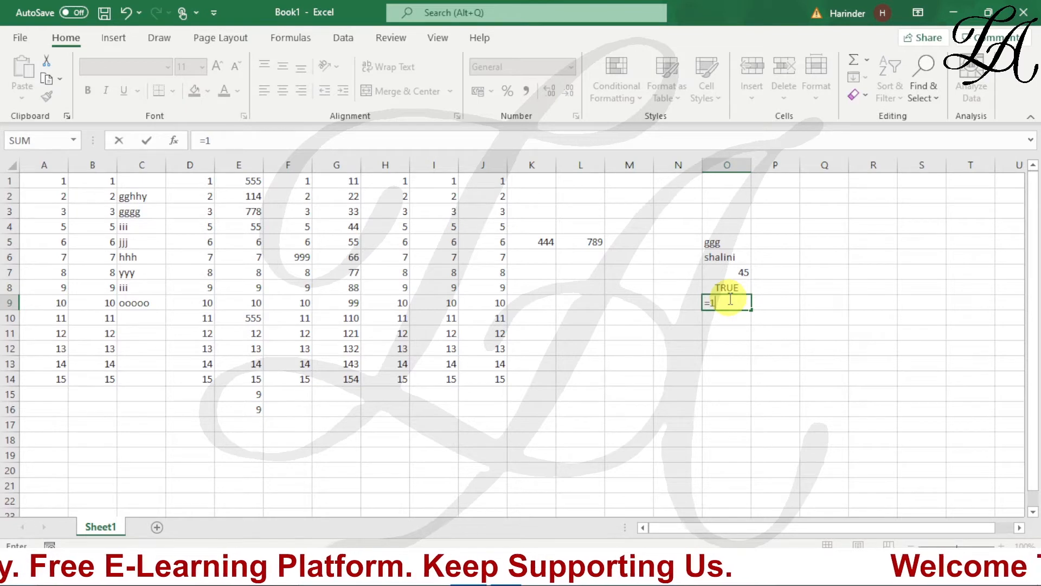
{"action": "type", "text": "/0"}
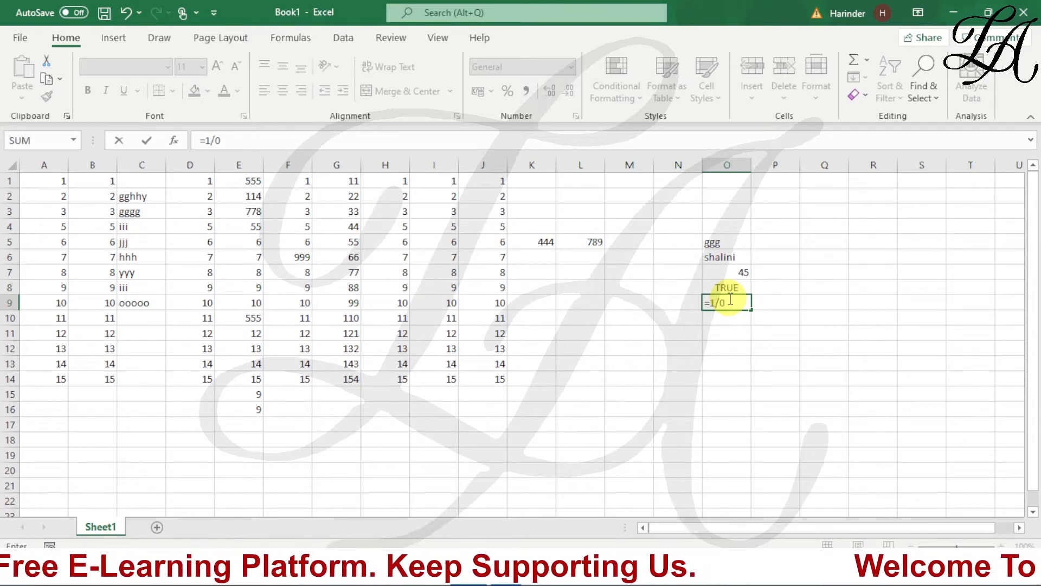
{"action": "key", "text": "Return"}
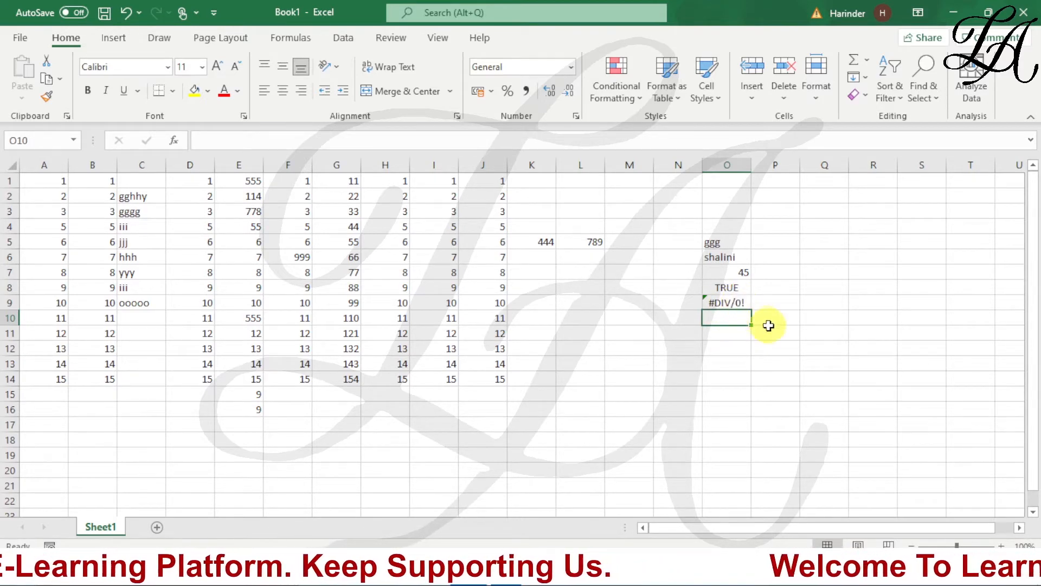
{"action": "left_click", "coordinate": [735, 300]}
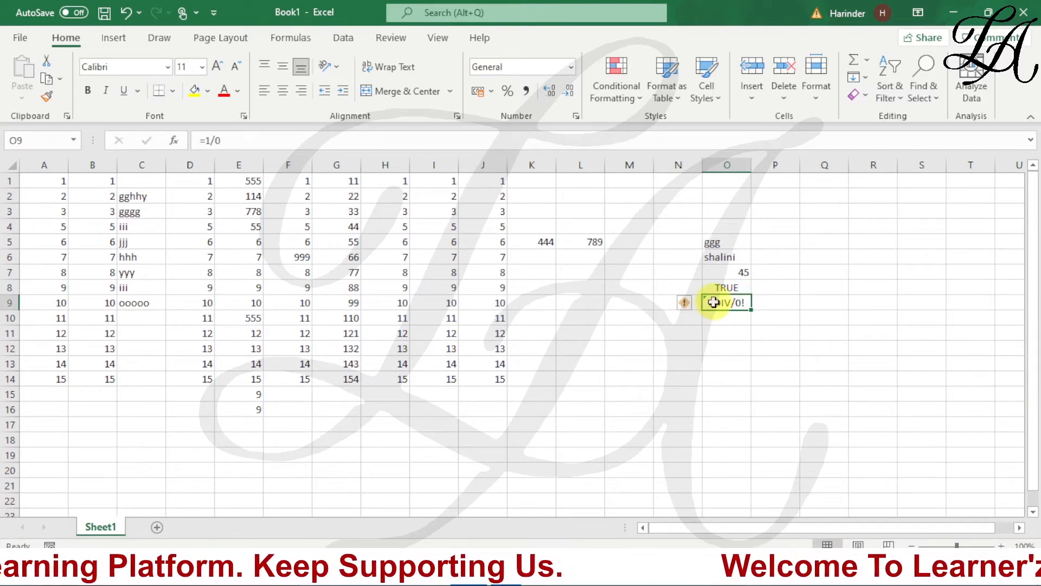
{"action": "left_click", "coordinate": [742, 318]}
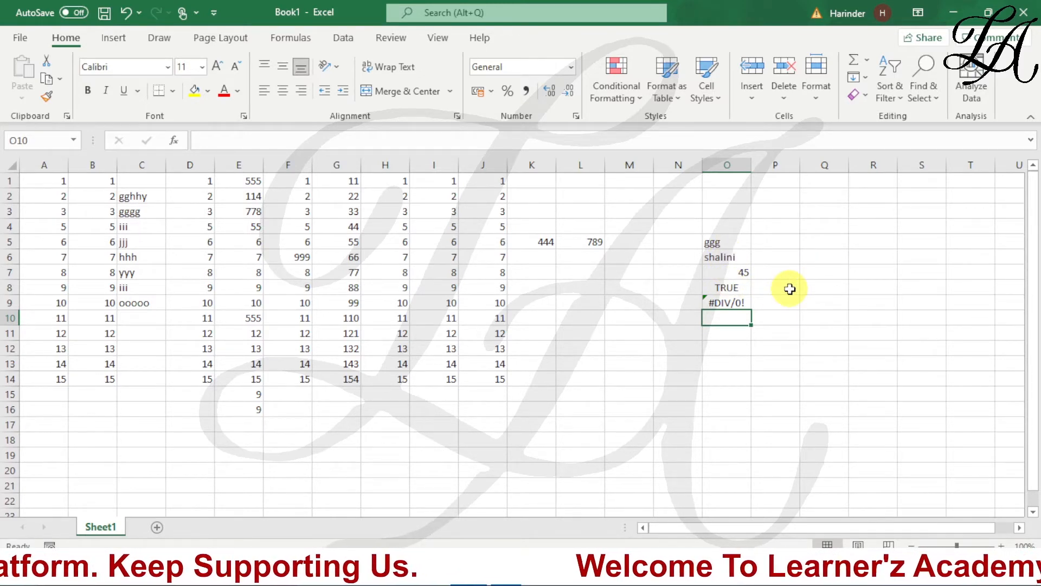
Change the number format of cell O7 to Text
{"action": "left_click", "coordinate": [740, 269]}
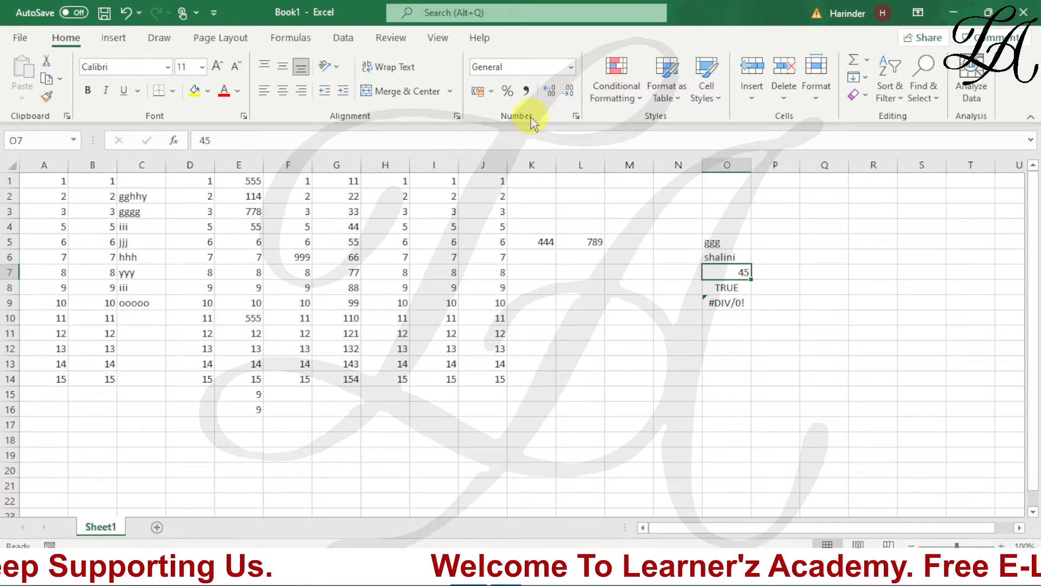
{"action": "left_click", "coordinate": [569, 67]}
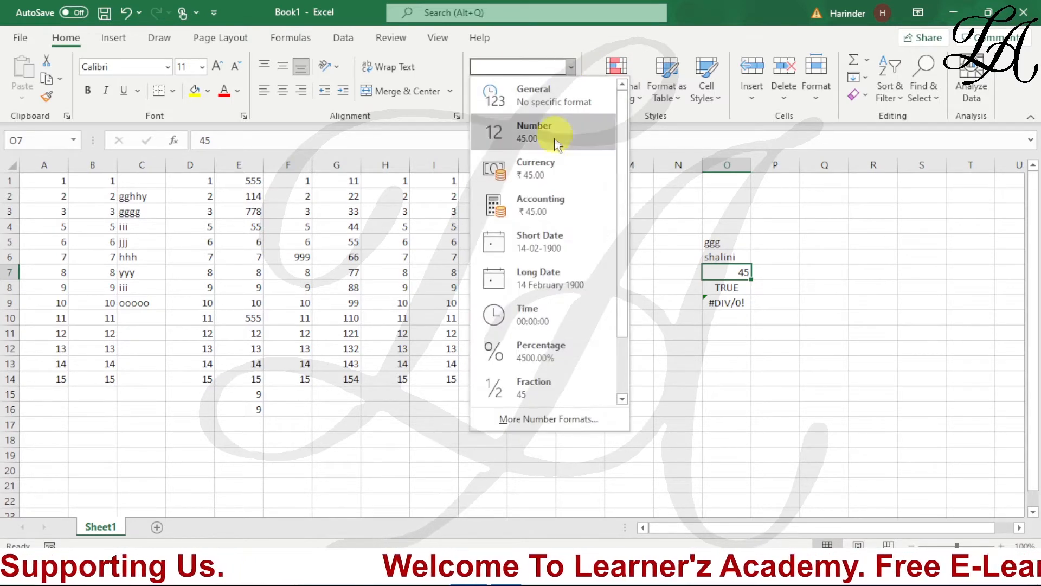
{"action": "scroll", "coordinate": [556, 311], "scroll_direction": "down", "scroll_amount": 1}
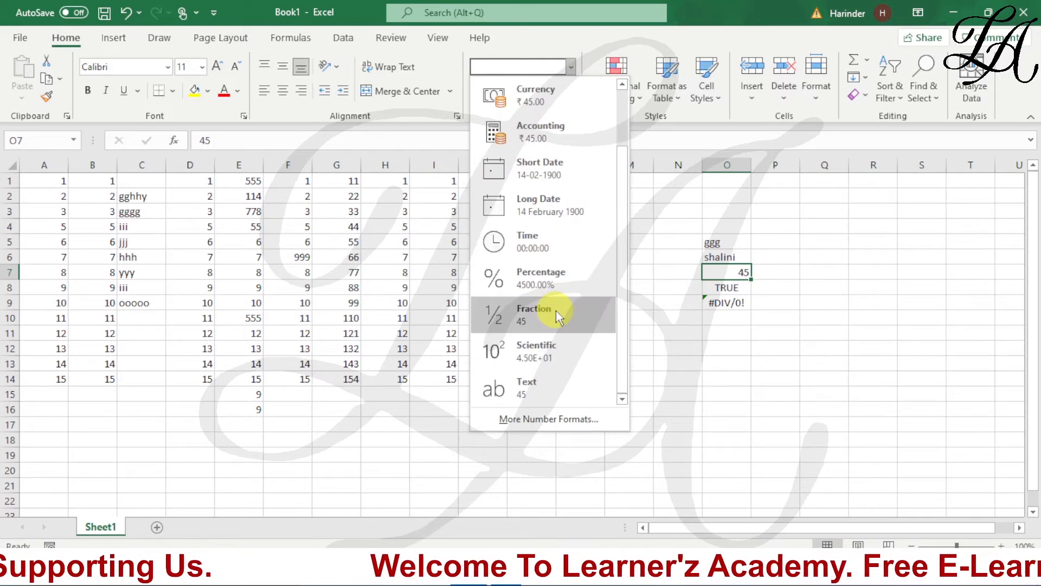
{"action": "left_click", "coordinate": [540, 393]}
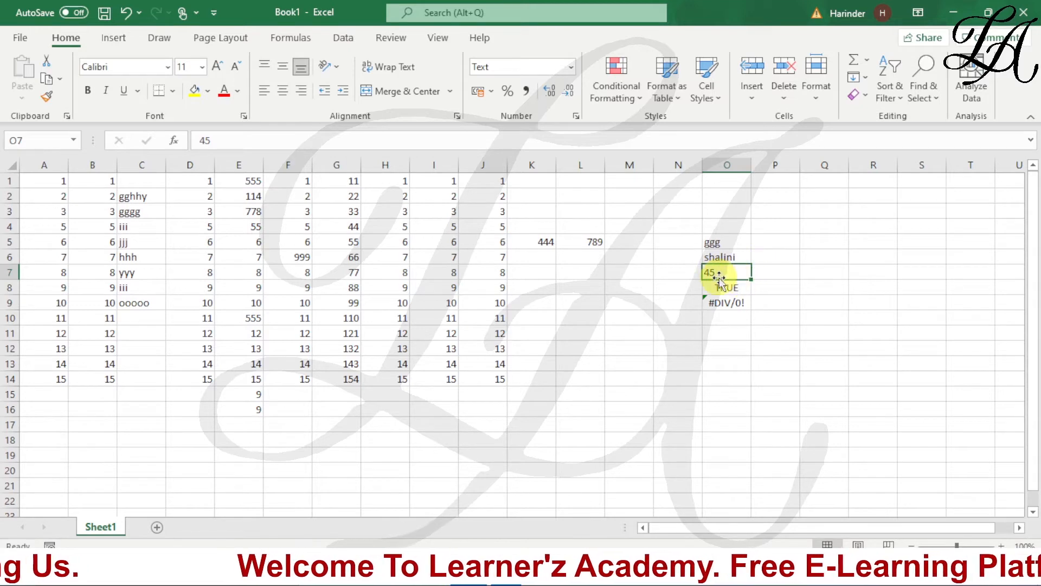
Enter the number 456 in cell O11 with the General format kept
{"action": "left_click", "coordinate": [727, 333]}
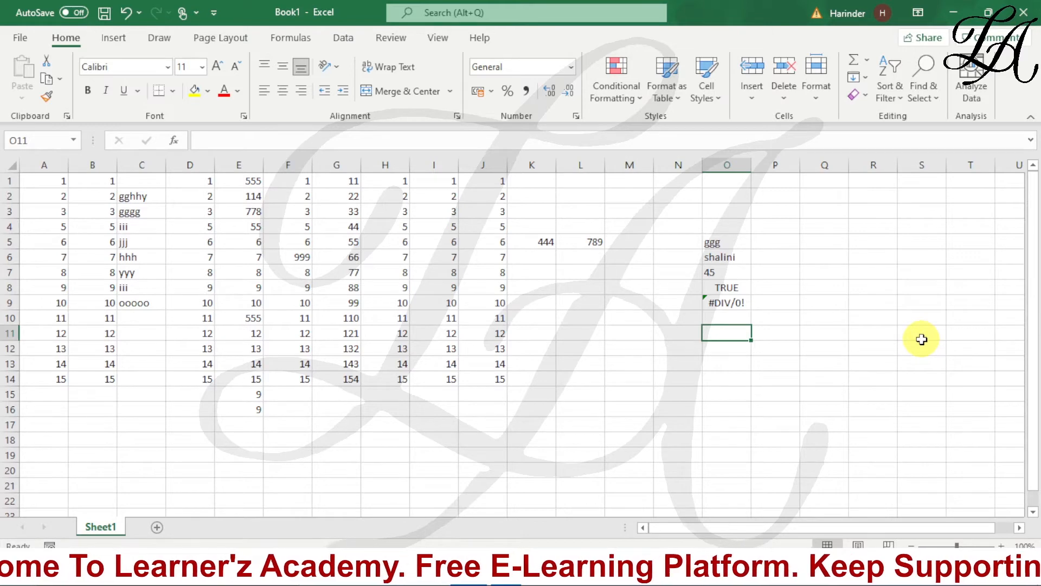
{"action": "type", "text": "456"}
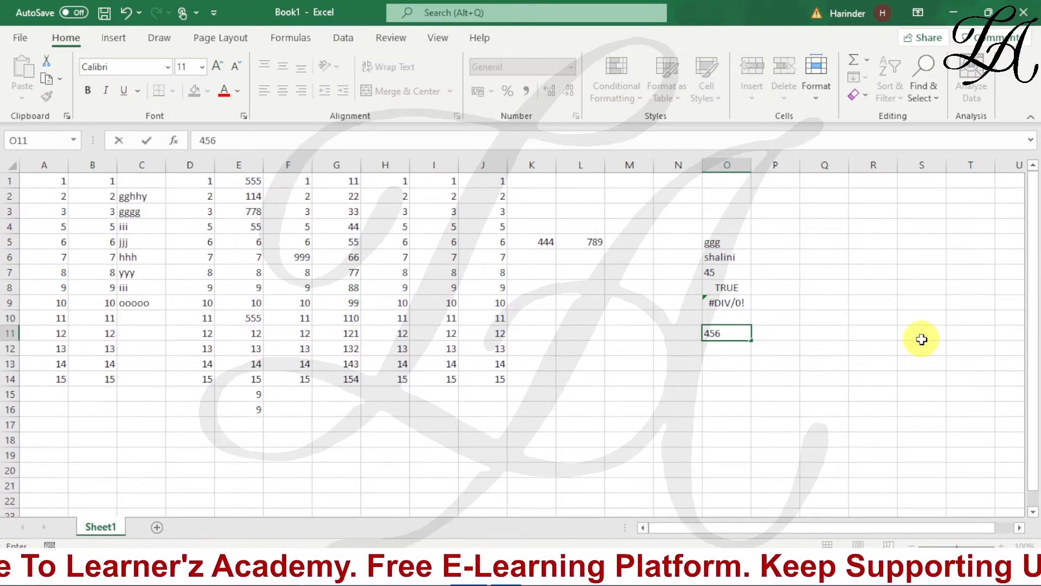
{"action": "key", "text": "Return"}
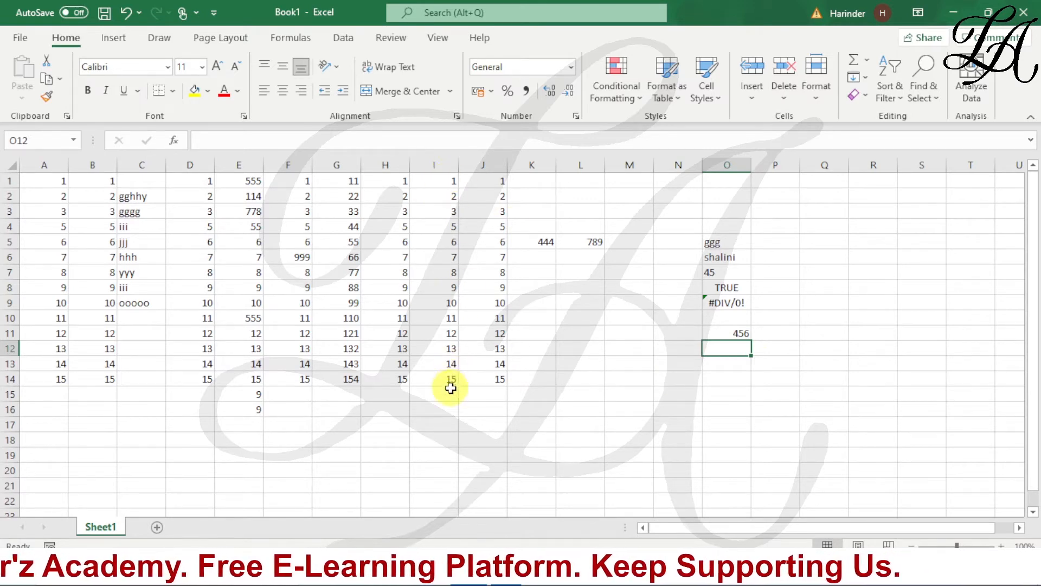
Clear everything, contents and formatting, from cells I1:I14 and check the emptied range
{"action": "left_click_drag", "start_coordinate": [437, 180], "coordinate": [461, 380]}
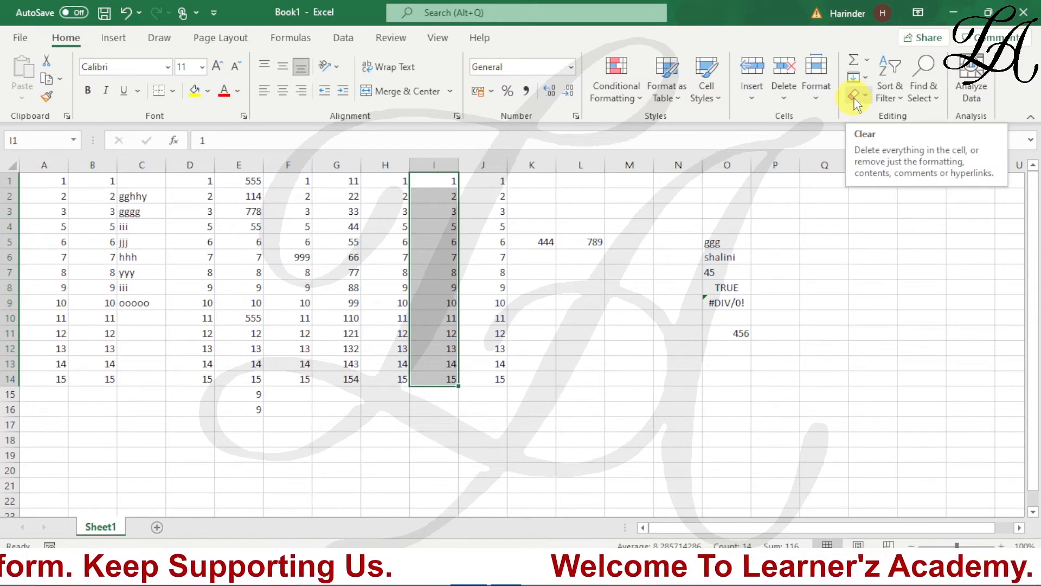
{"action": "left_click", "coordinate": [854, 96]}
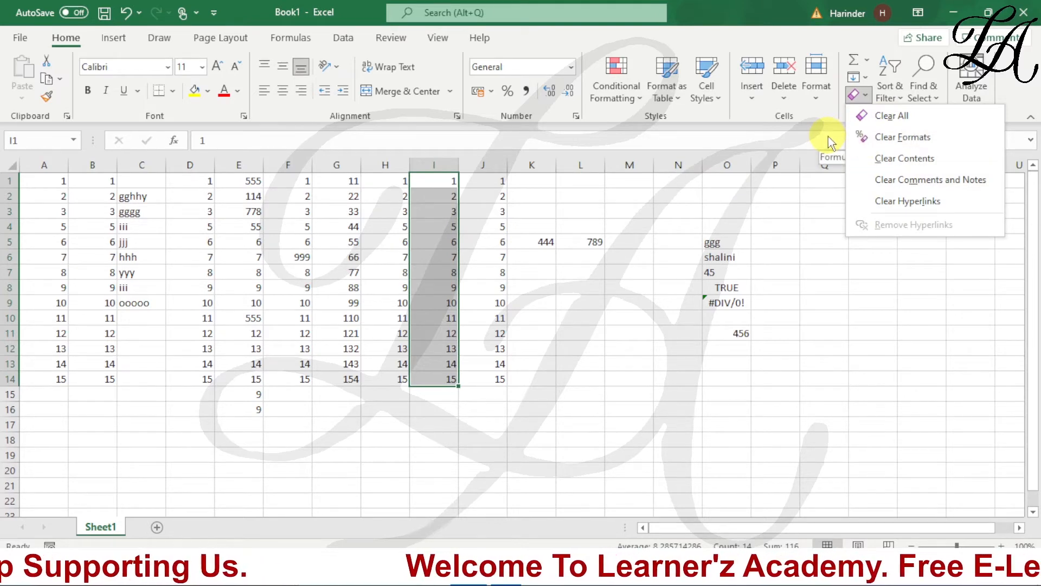
{"action": "left_click", "coordinate": [895, 116]}
{"action": "left_click", "coordinate": [667, 364]}
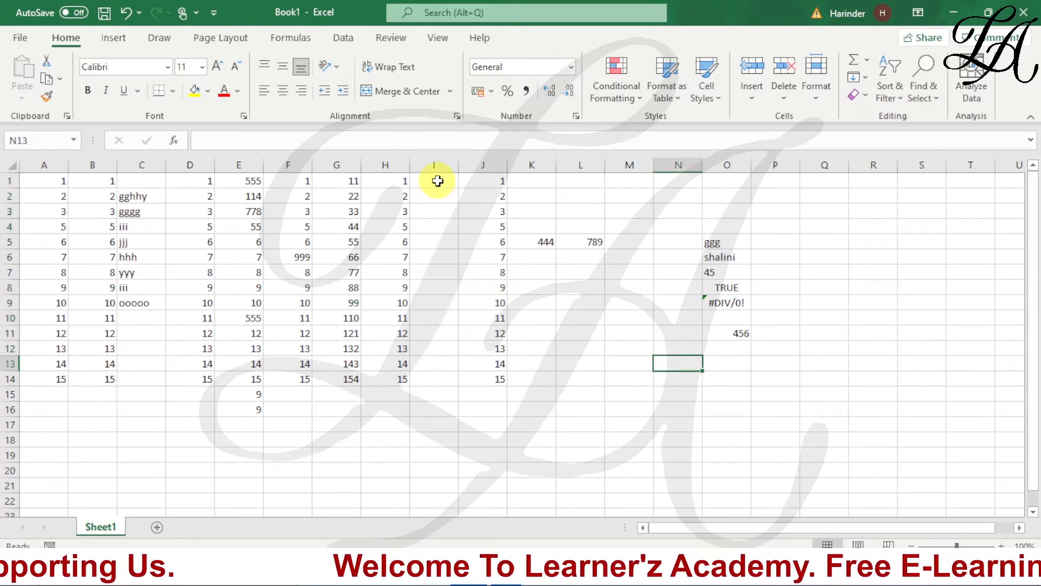
{"action": "left_click_drag", "start_coordinate": [445, 180], "coordinate": [455, 376]}
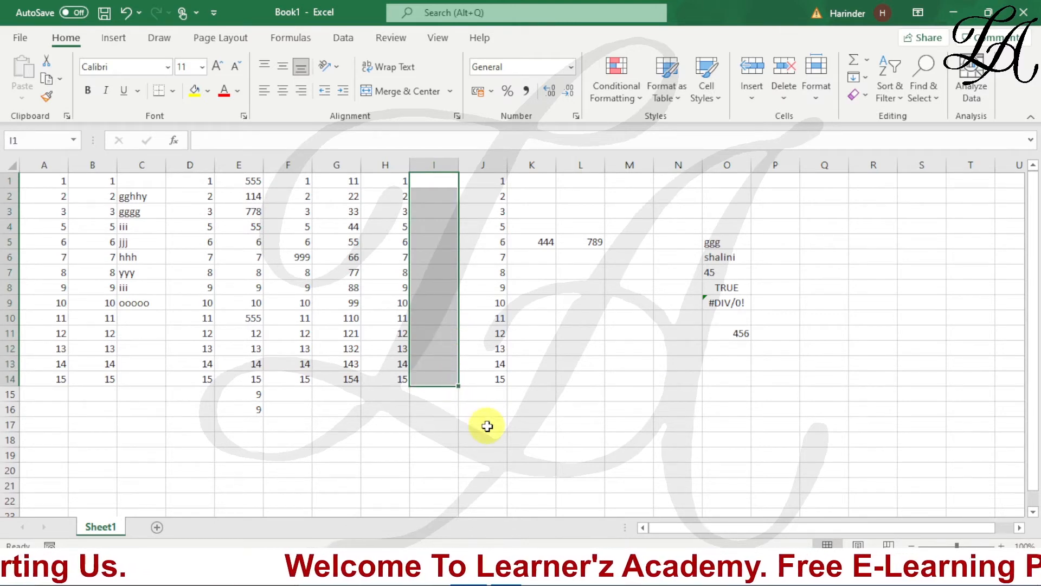
{"action": "left_click", "coordinate": [591, 286]}
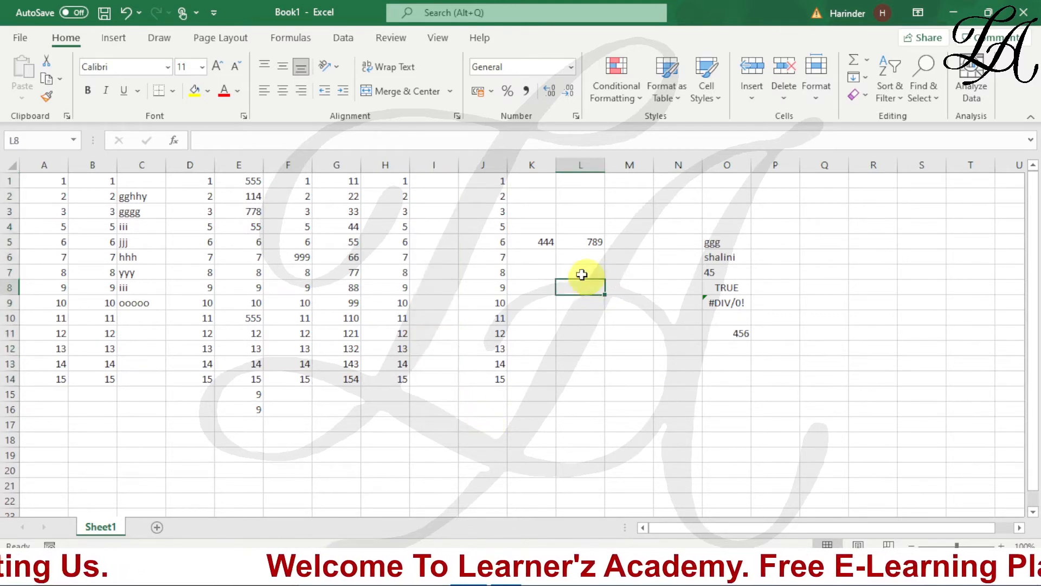
Enter the numbers 45, 12, 56 and 25 in cells I1 to I4
{"action": "left_click", "coordinate": [438, 181]}
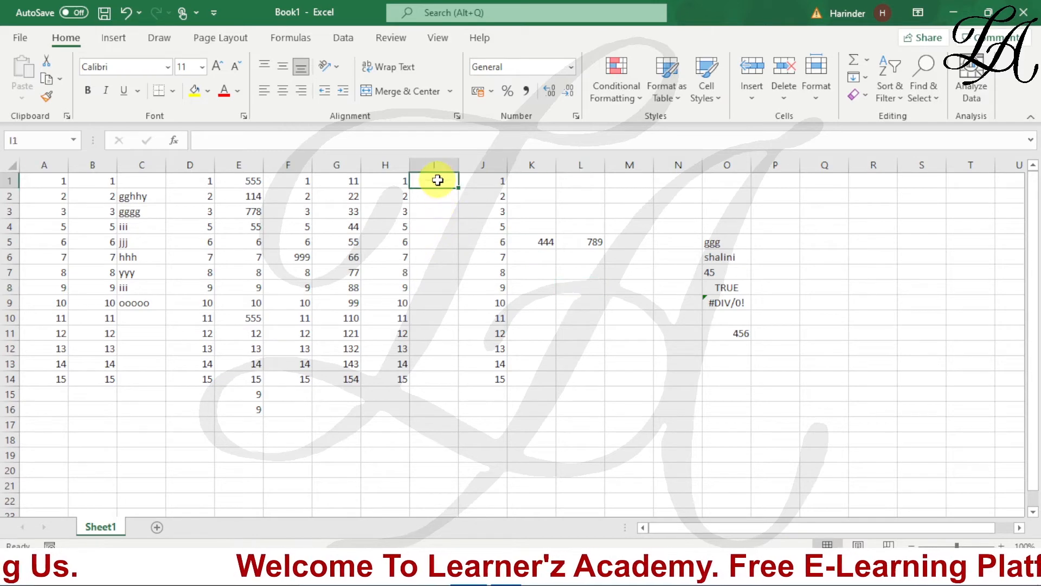
{"action": "type", "text": "45"}
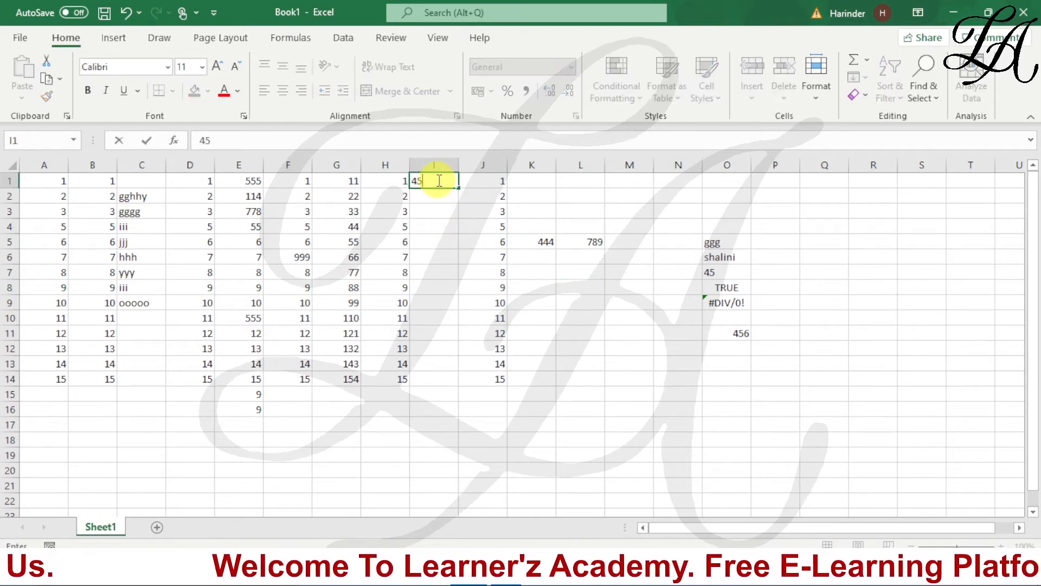
{"action": "key", "text": "Return"}
{"action": "type", "text": "12"}
{"action": "key", "text": "Return"}
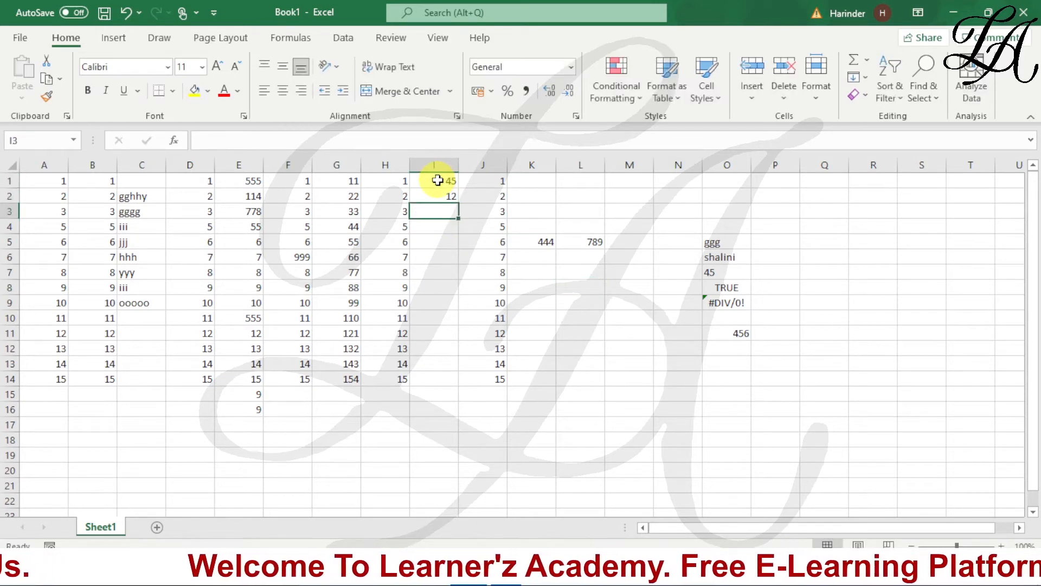
{"action": "type", "text": "56"}
{"action": "key", "text": "Return"}
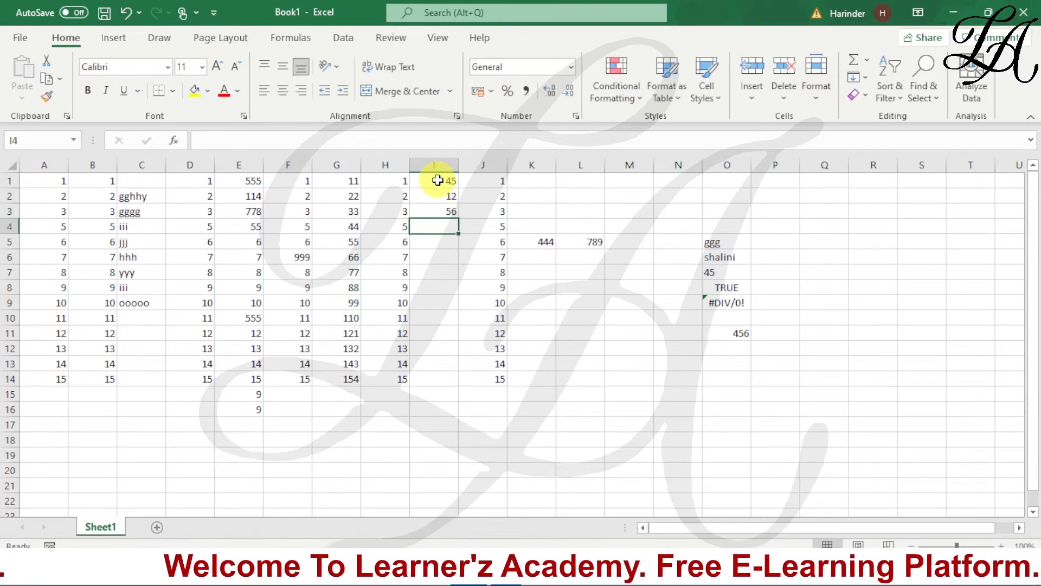
{"action": "type", "text": "25"}
{"action": "left_click_drag", "start_coordinate": [436, 249], "coordinate": [440, 259]}
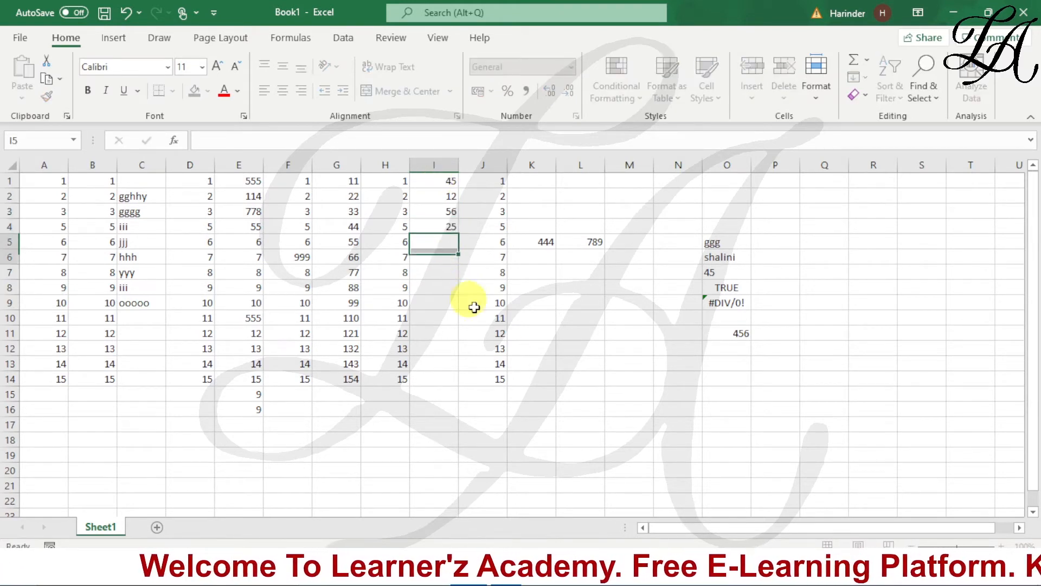
{"action": "left_click", "coordinate": [884, 393]}
Try deleting cells I1:I5 so the cells beside them shift left, and undo the deletion
{"action": "left_click_drag", "start_coordinate": [436, 179], "coordinate": [441, 243]}
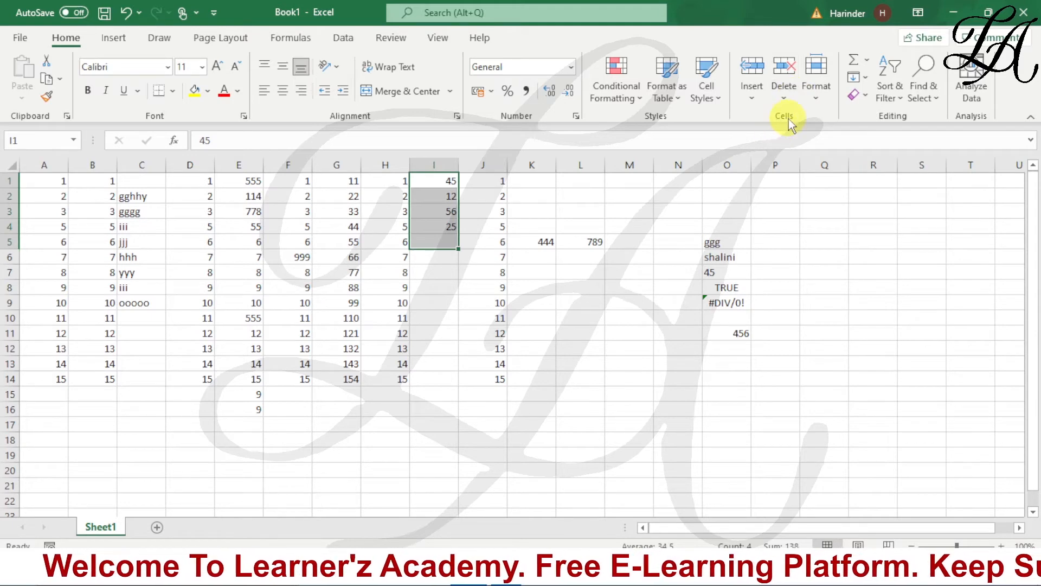
{"action": "left_click", "coordinate": [783, 66]}
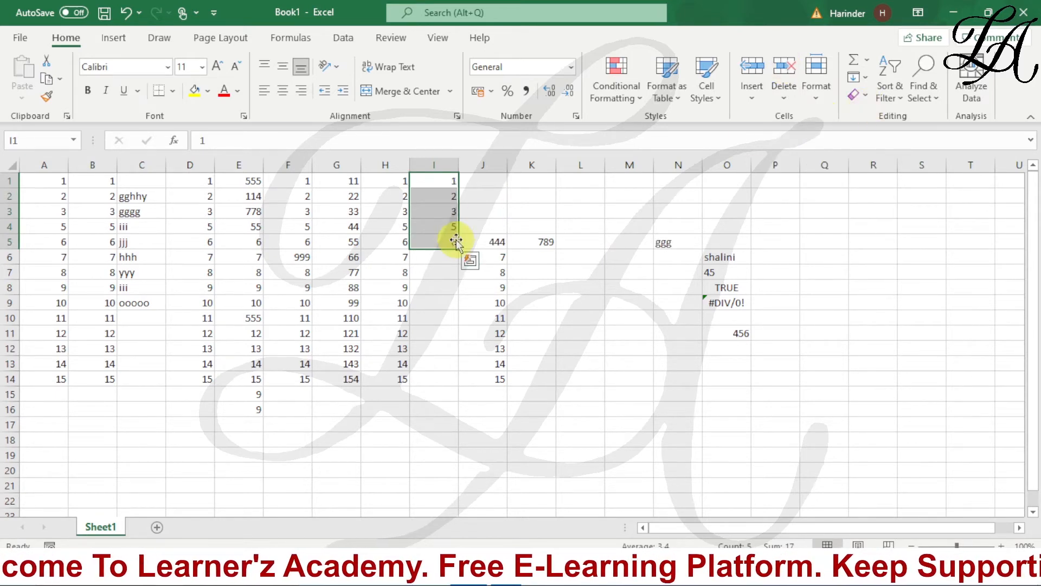
{"action": "left_click", "coordinate": [1001, 470]}
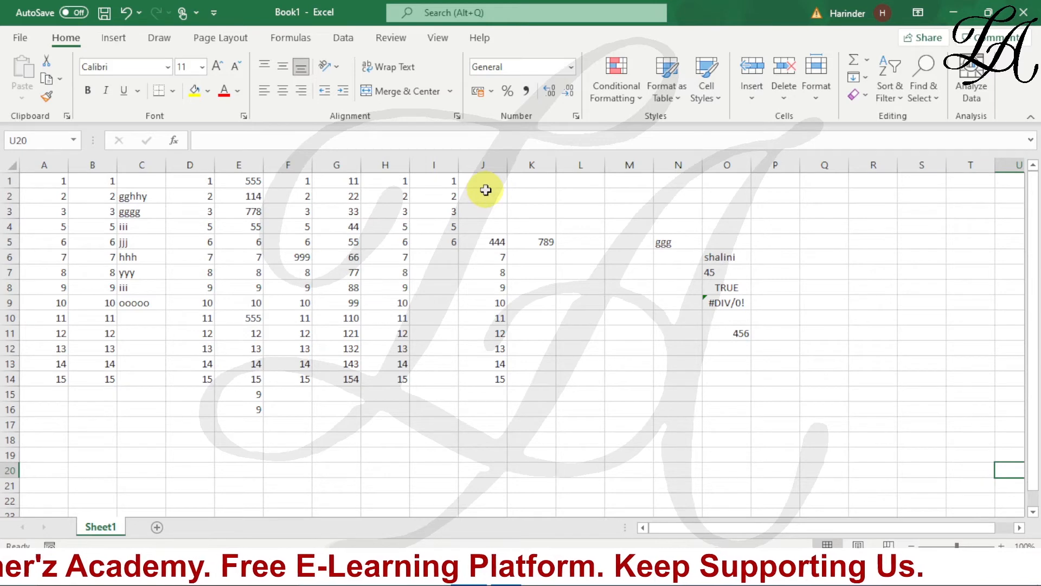
{"action": "key", "text": "ctrl+z"}
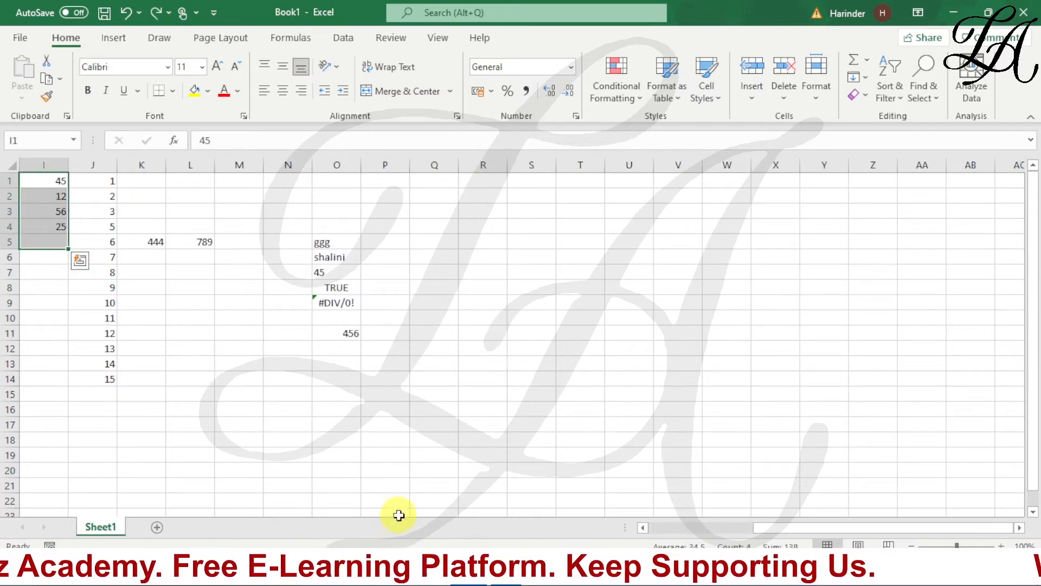
Delete the selected cells I1:I5 so the rest of those rows shifts left
{"action": "left_click_drag", "start_coordinate": [755, 528], "coordinate": [683, 467]}
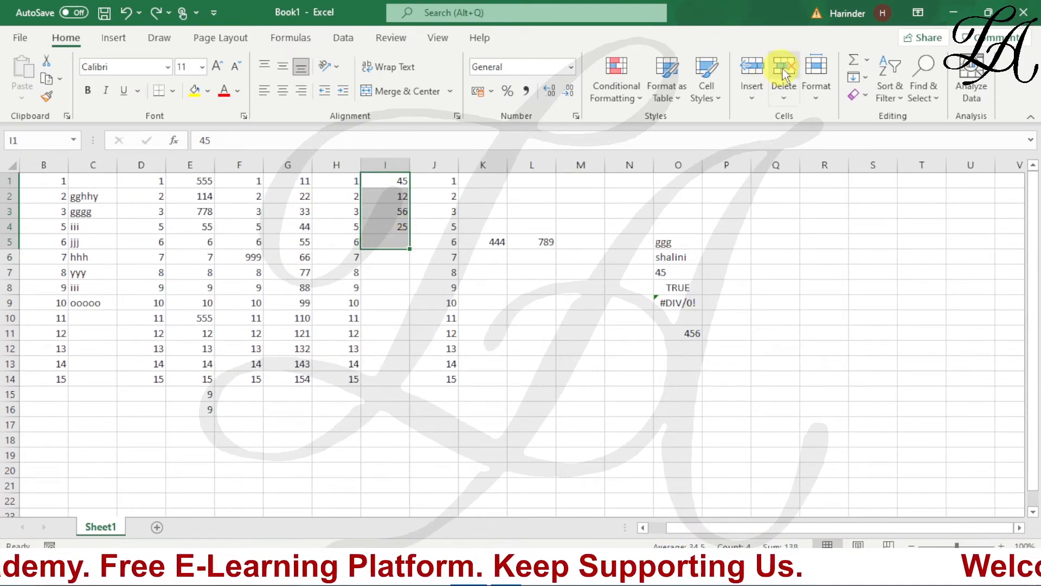
{"action": "left_click", "coordinate": [784, 71]}
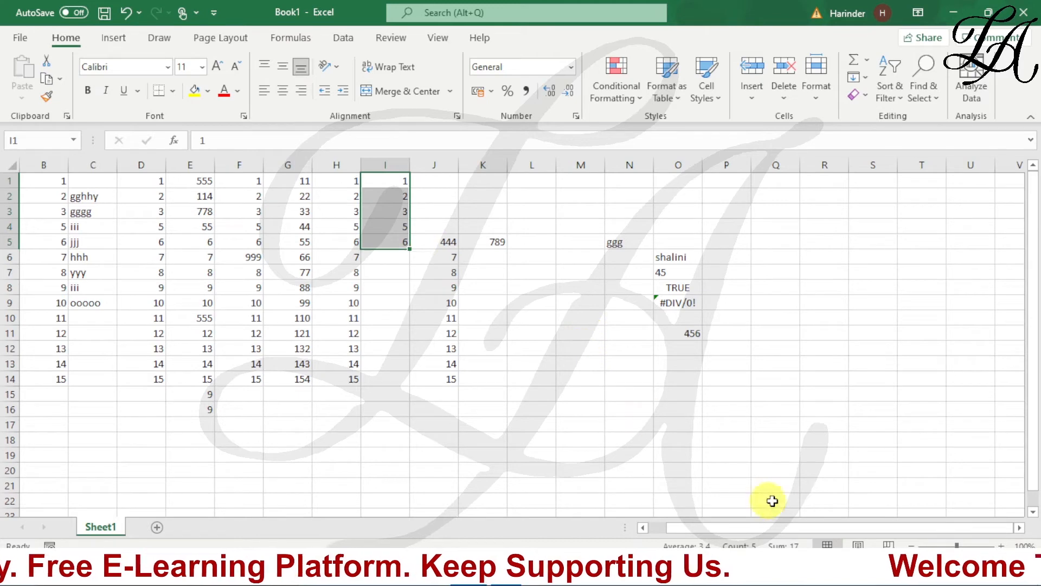
{"action": "left_click", "coordinate": [786, 442]}
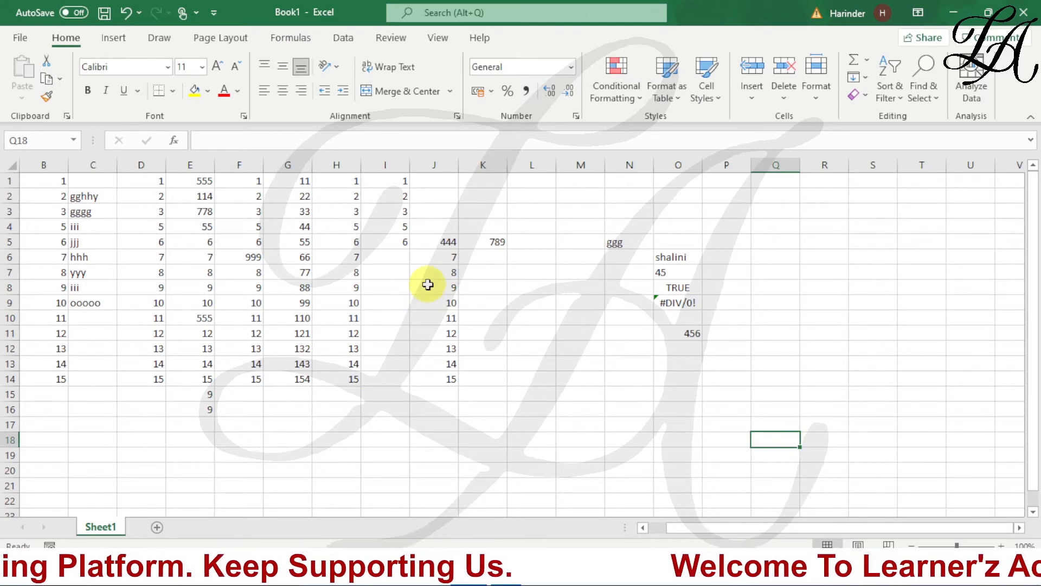
Copy the value of cell J8 into cell M12
{"action": "left_click", "coordinate": [430, 284]}
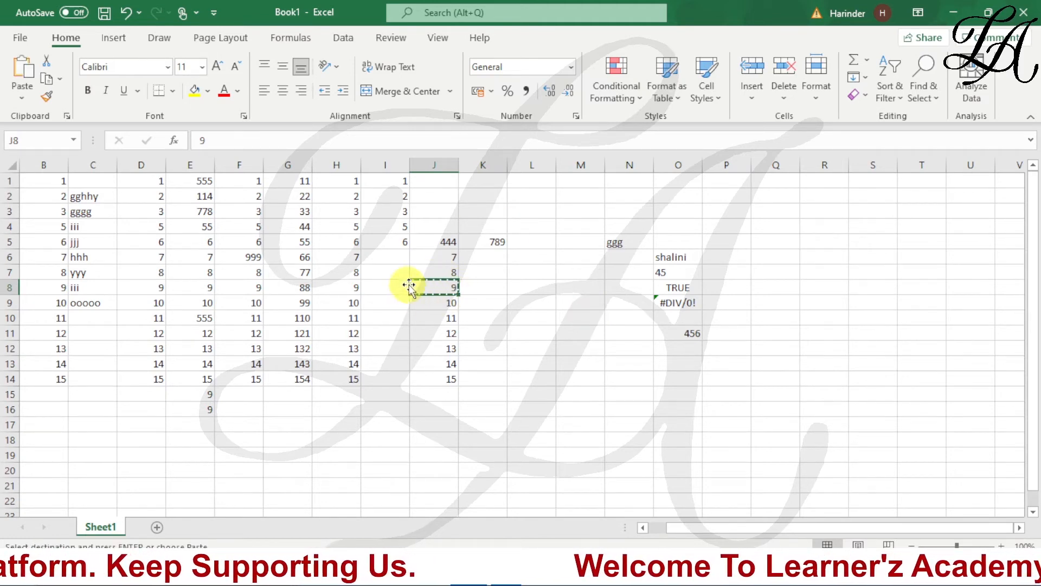
{"action": "left_click", "coordinate": [573, 344]}
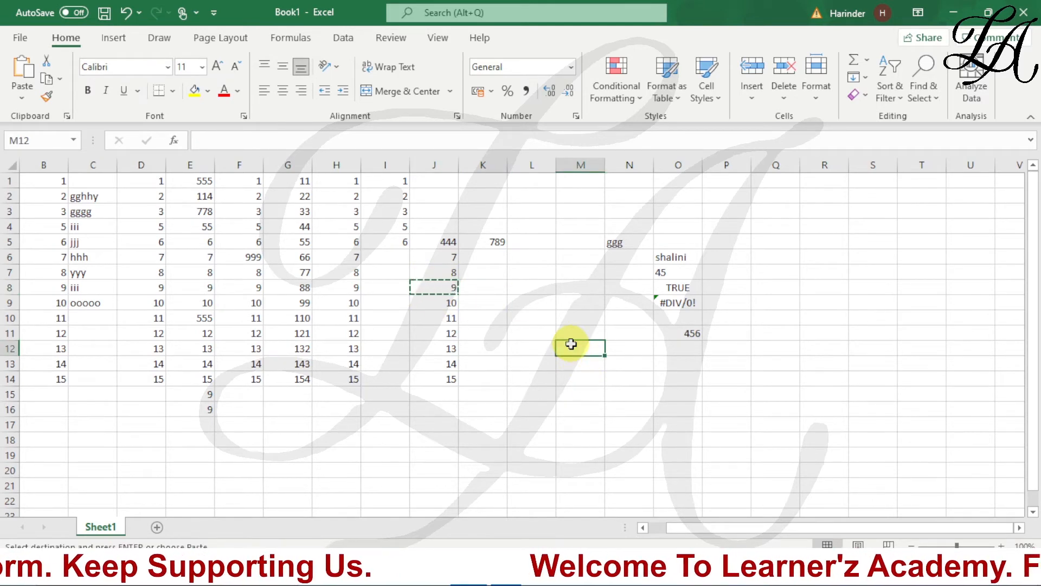
{"action": "key", "text": "ctrl+v"}
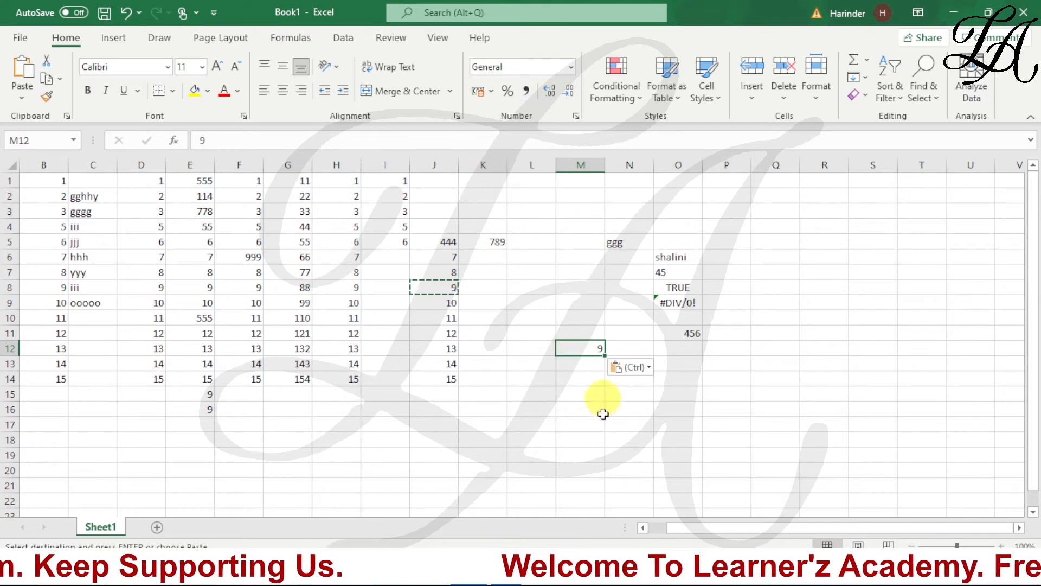
{"action": "left_click", "coordinate": [578, 440]}
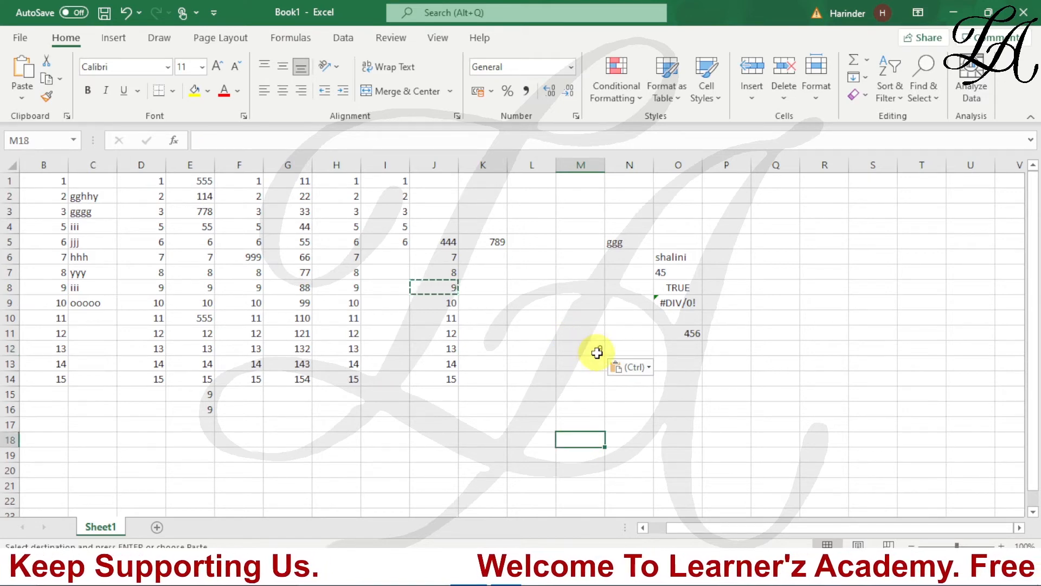
Move the value of cell J9 to cell M9 by cutting and pasting it
{"action": "left_click", "coordinate": [454, 303]}
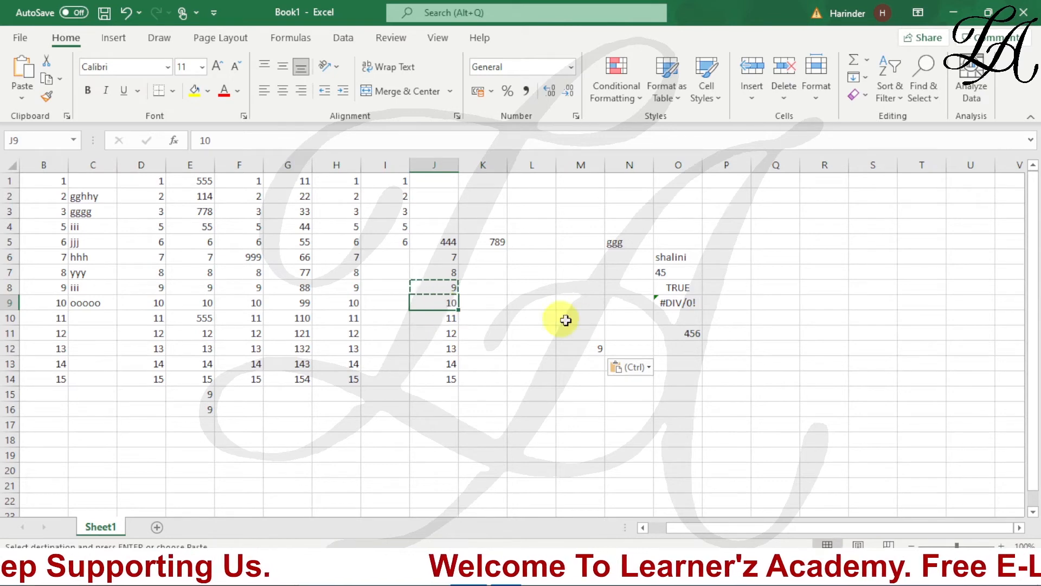
{"action": "key", "text": "ctrl+c"}
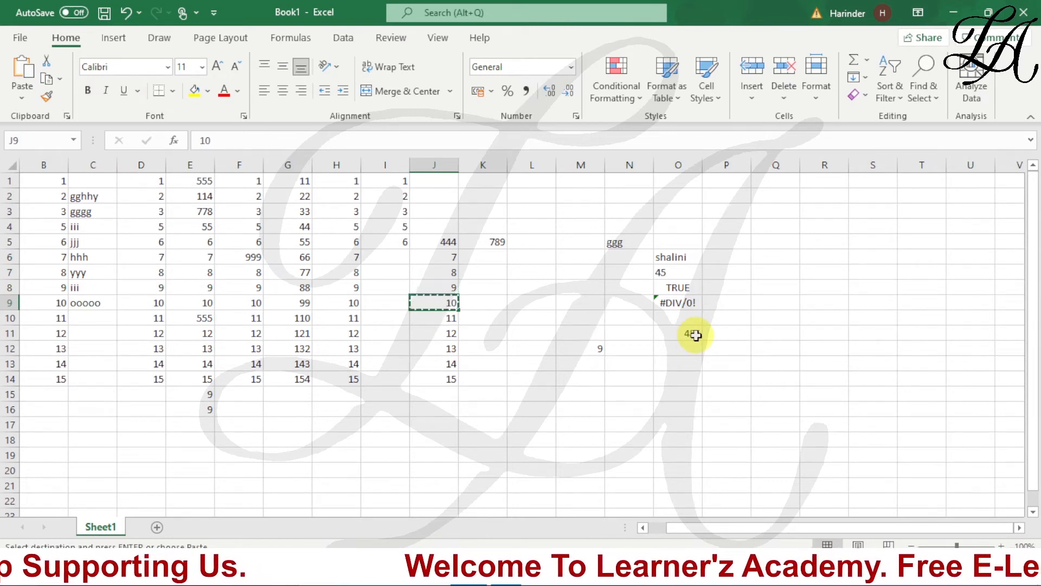
{"action": "left_click", "coordinate": [576, 301]}
{"action": "key", "text": "ctrl+v"}
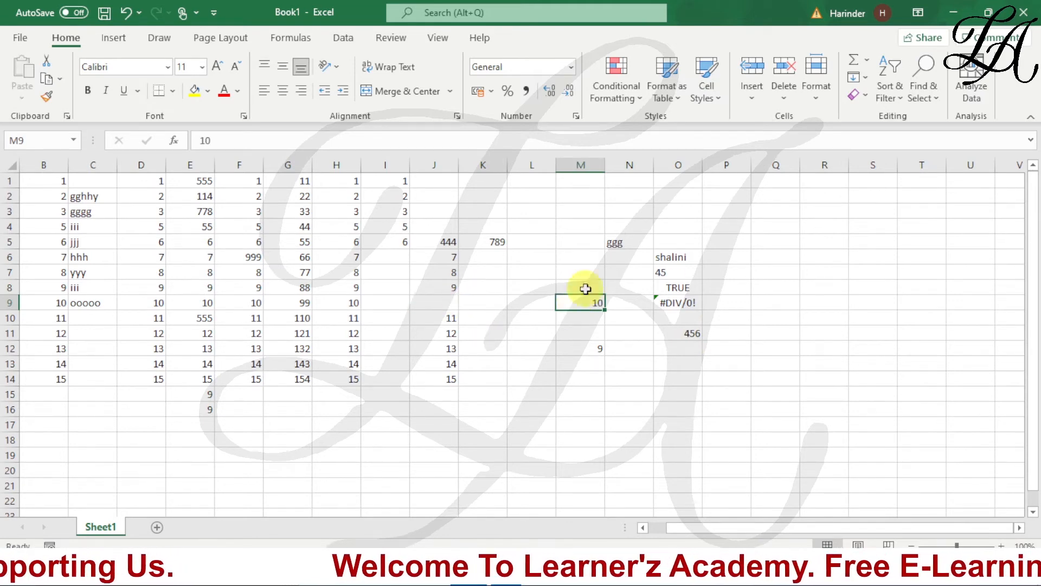
{"action": "left_click", "coordinate": [577, 351]}
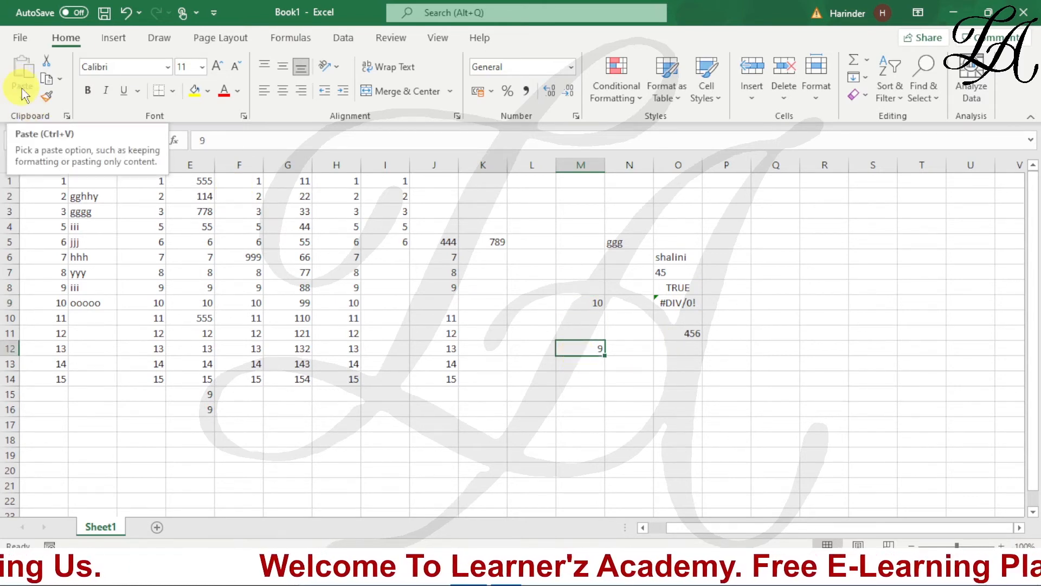
{"action": "left_click", "coordinate": [570, 318]}
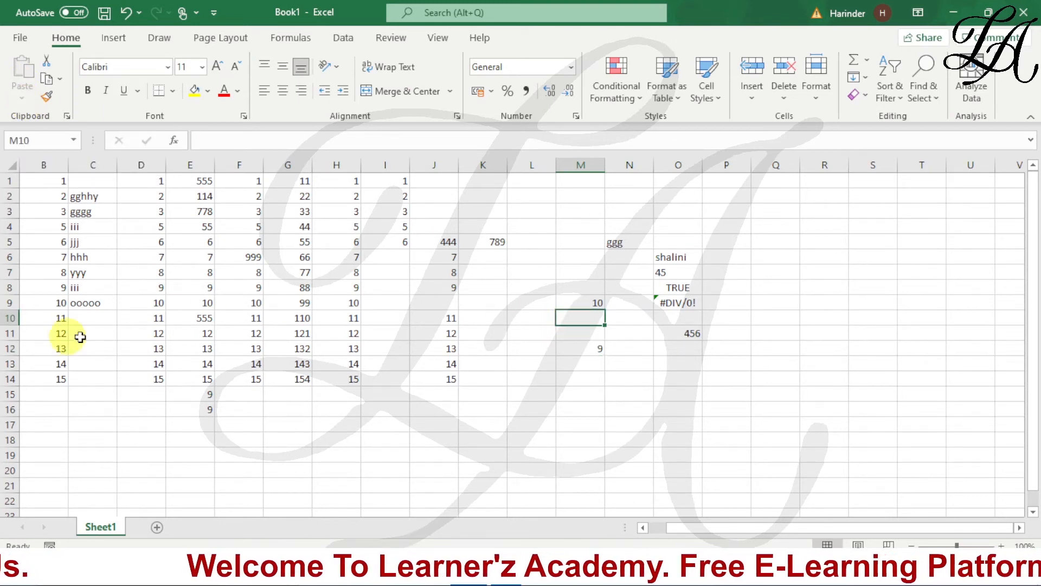
Copy the value of cell J10 into cell M10 and look over the available paste options
{"action": "left_click", "coordinate": [454, 318]}
{"action": "key", "text": "ctrl+c"}
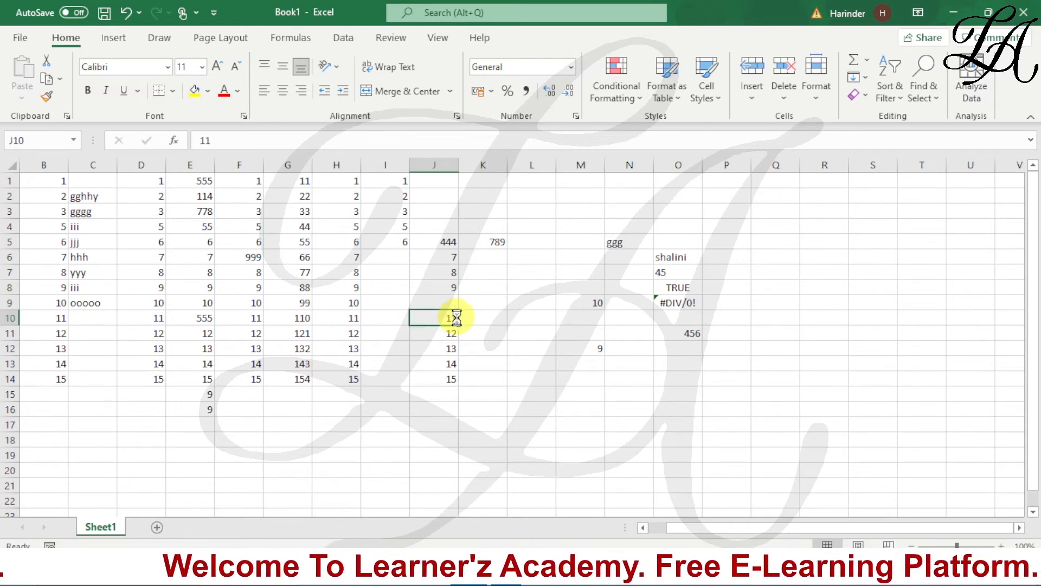
{"action": "left_click", "coordinate": [567, 317]}
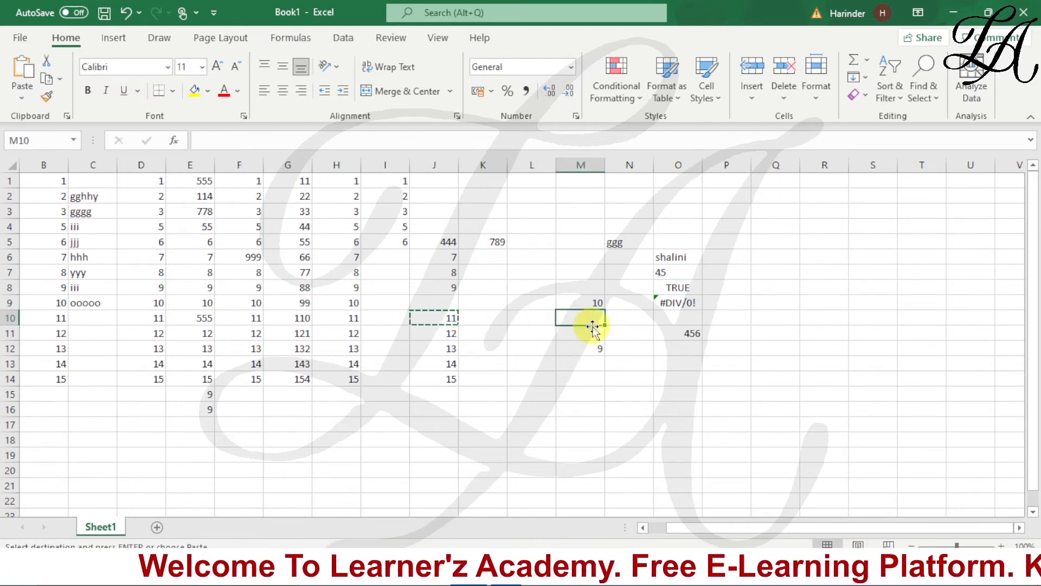
{"action": "key", "text": "ctrl+v"}
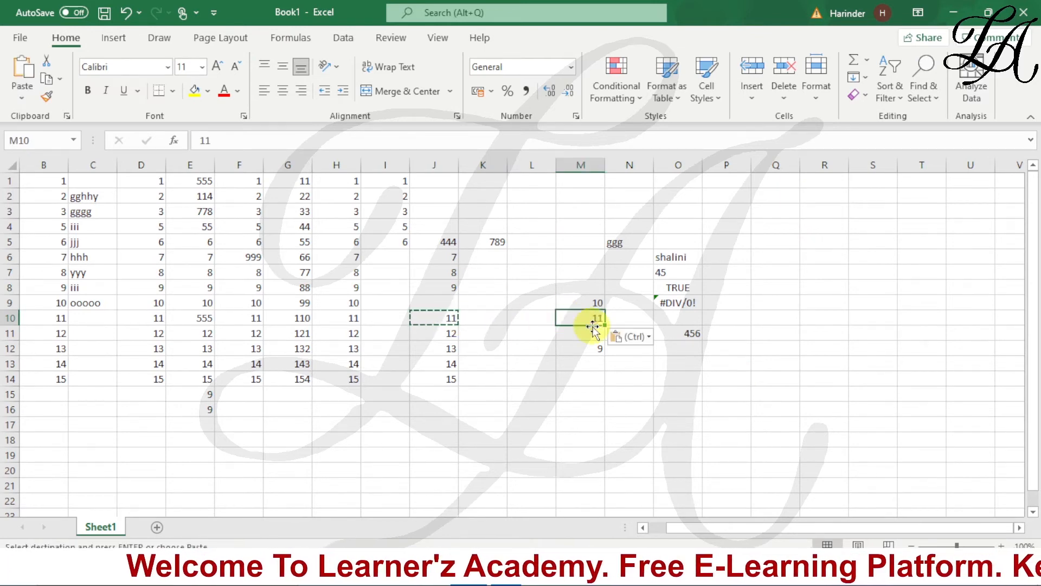
{"action": "left_click", "coordinate": [22, 98]}
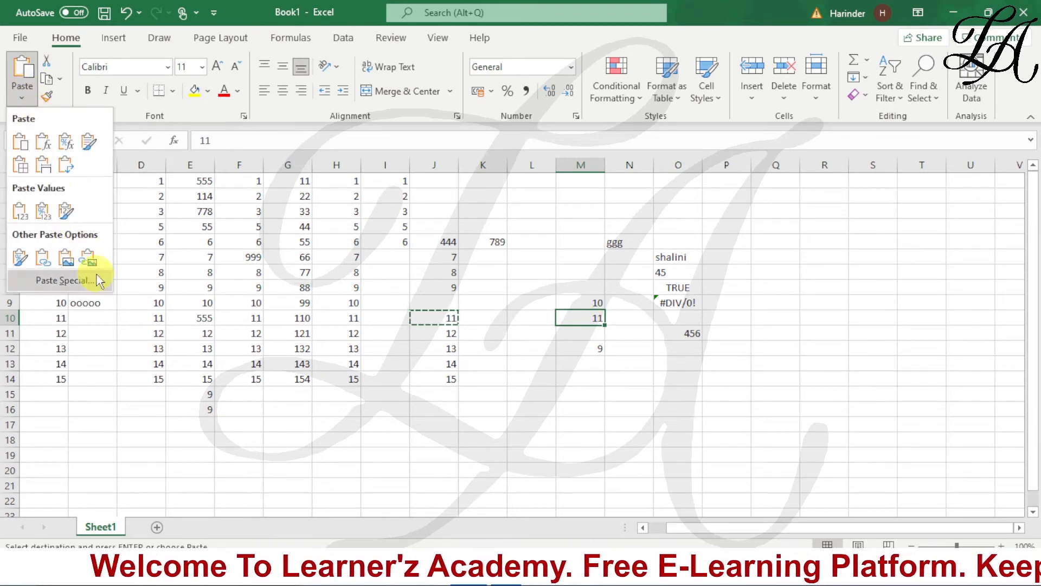
{"action": "left_click", "coordinate": [564, 415]}
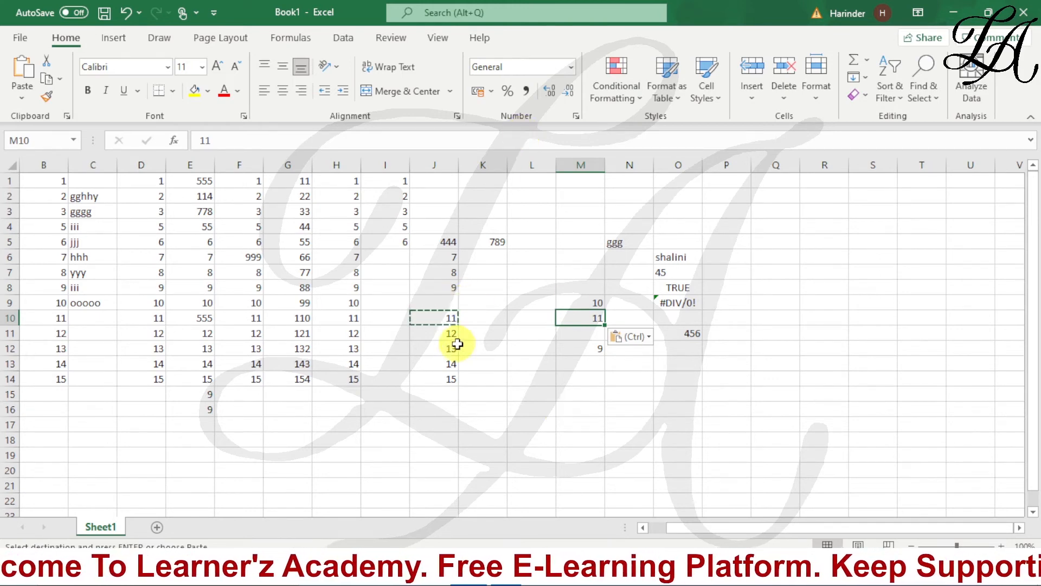
Fill the values of J10:J14 across into K10:K14
{"action": "left_click_drag", "start_coordinate": [436, 323], "coordinate": [454, 381]}
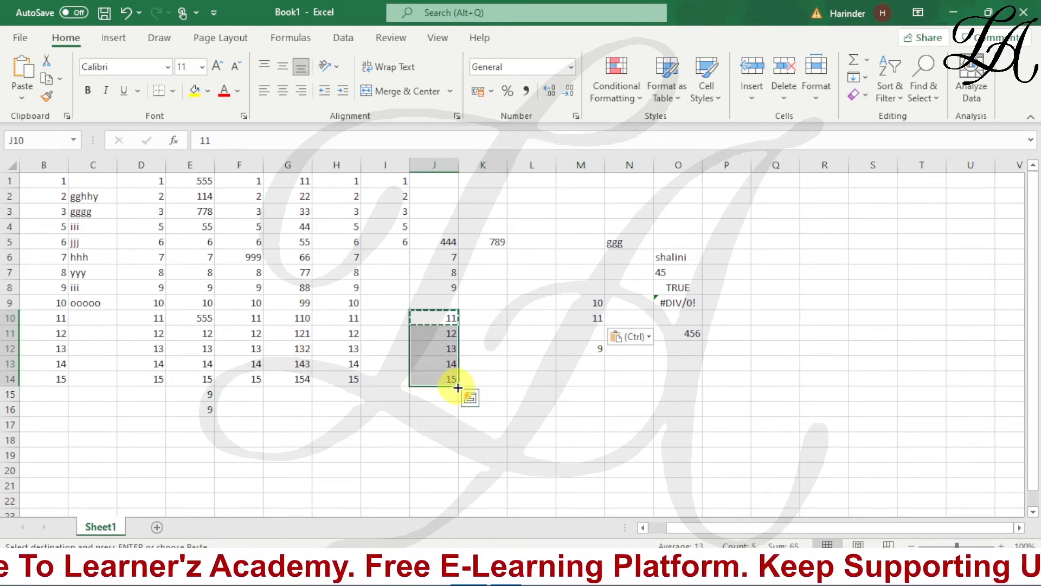
{"action": "left_click_drag", "start_coordinate": [458, 387], "coordinate": [503, 389]}
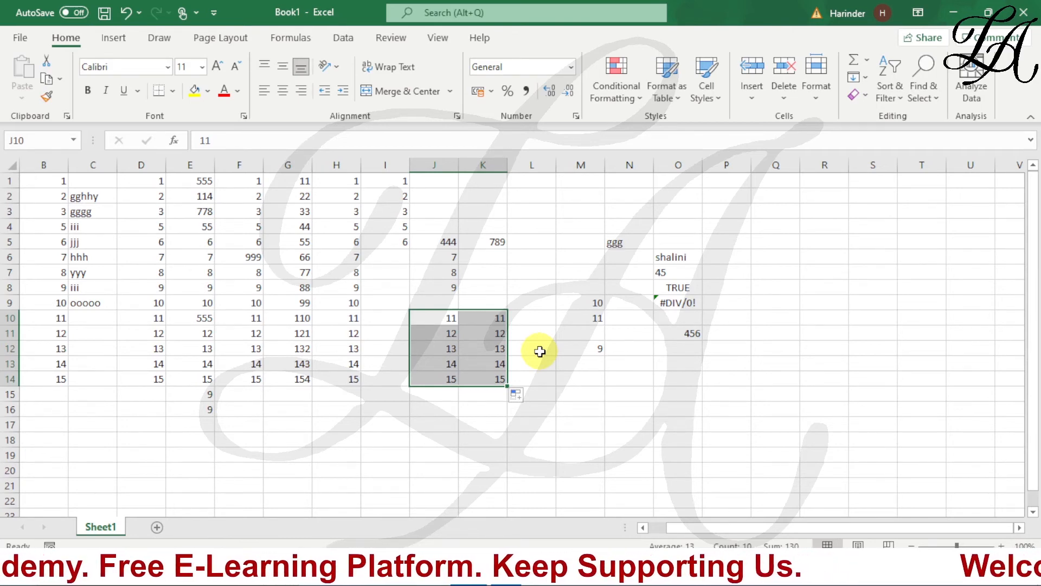
Enter the number 1 in cell R1
{"action": "left_click", "coordinate": [818, 186]}
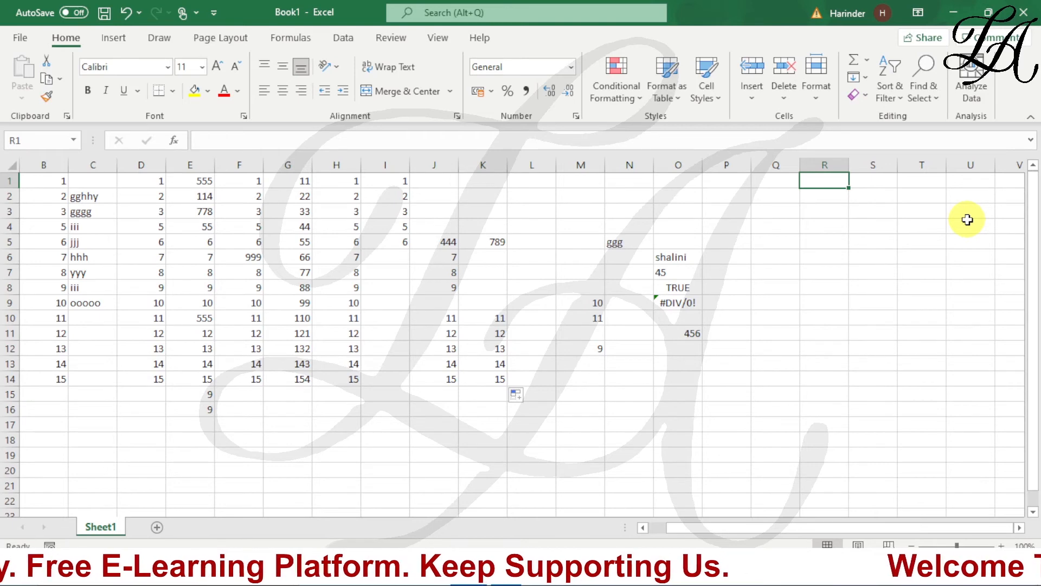
{"action": "type", "text": "1"}
{"action": "key", "text": "Return"}
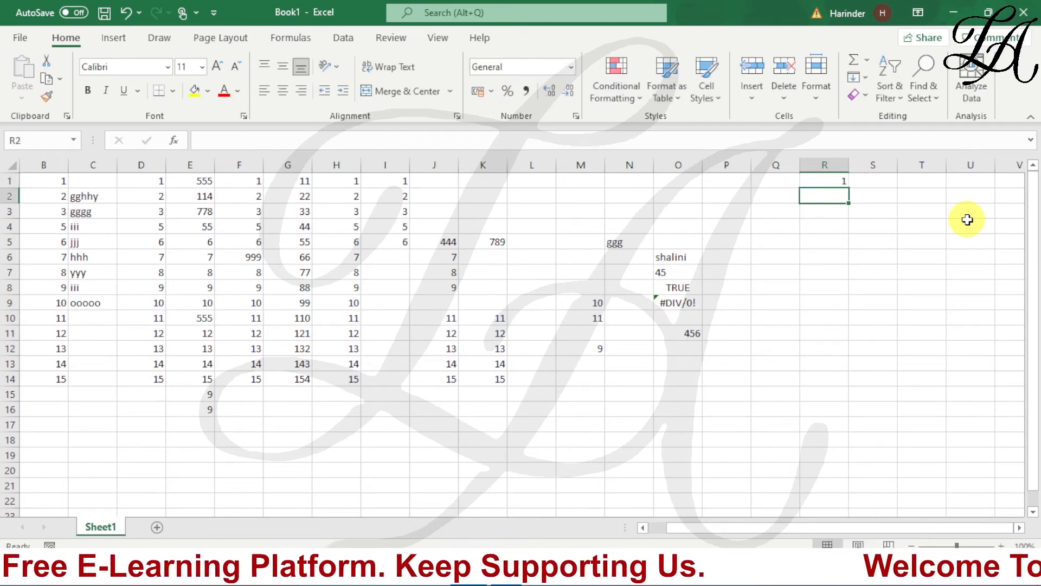
Enter 2 in cell R2 and extend the number series from R1:R2 down to R17
{"action": "key", "text": "Return"}
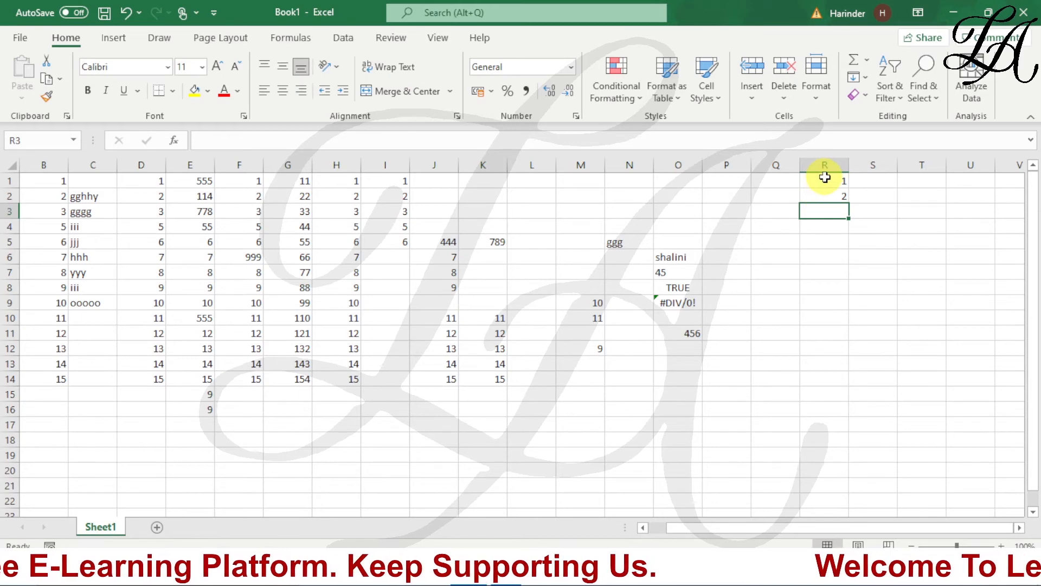
{"action": "left_click_drag", "start_coordinate": [829, 181], "coordinate": [831, 197]}
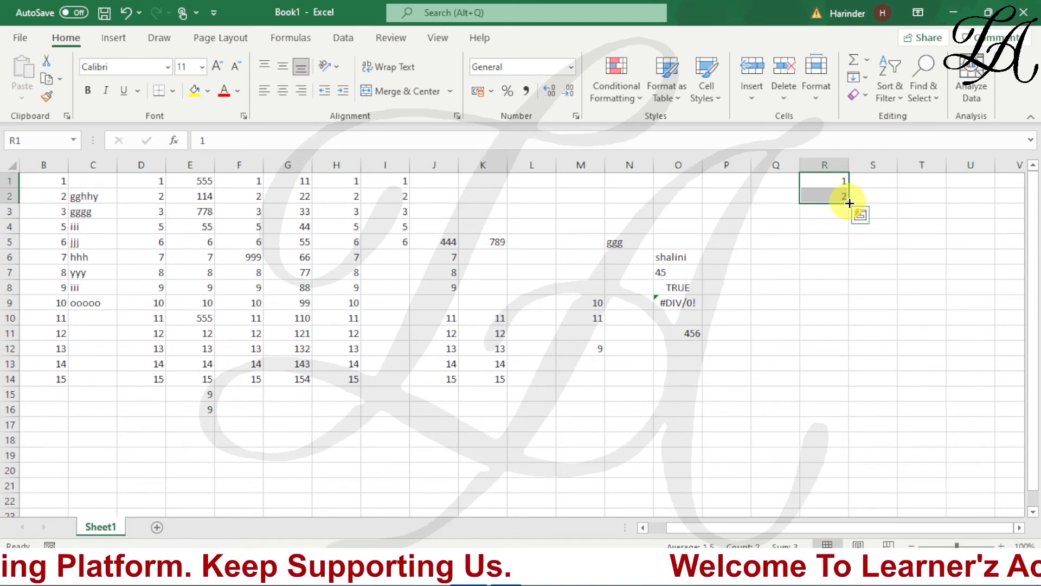
{"action": "left_click_drag", "start_coordinate": [850, 202], "coordinate": [873, 430]}
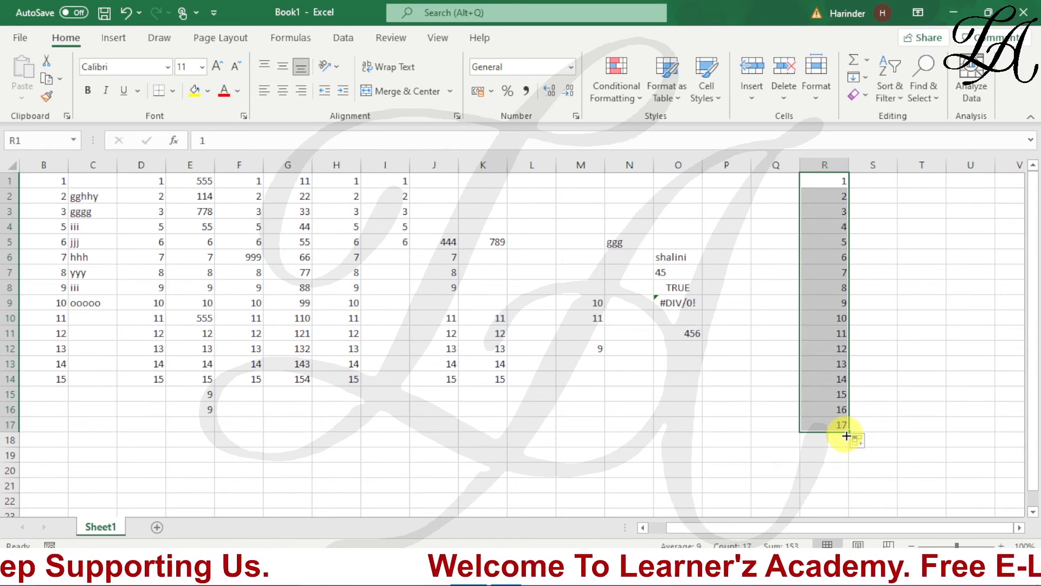
Enter 1 in both S1 and S2 and fill the pair down the column to S17
{"action": "left_click", "coordinate": [870, 180]}
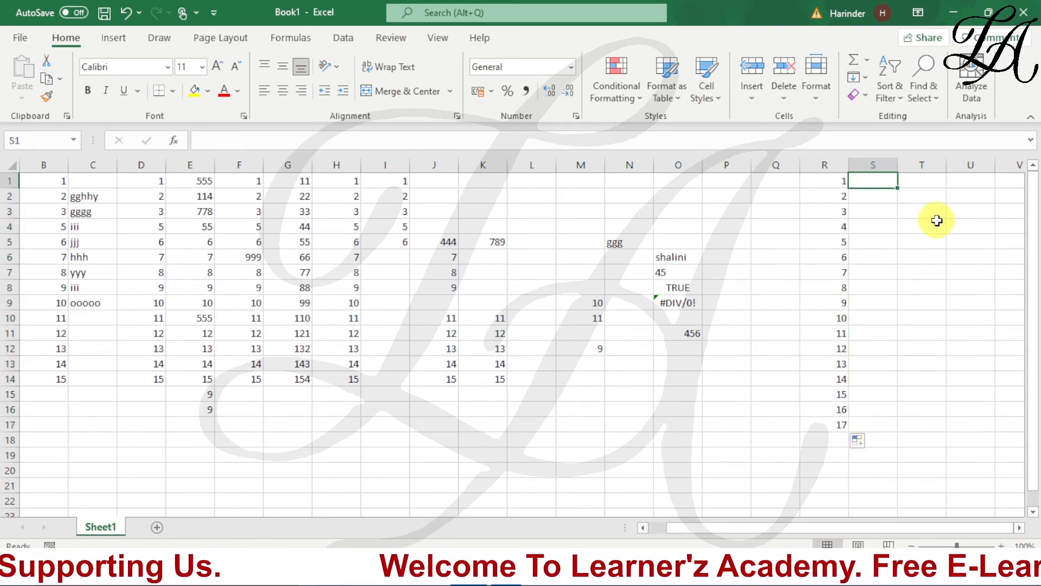
{"action": "key", "text": "Return"}
{"action": "left_click", "coordinate": [881, 183]}
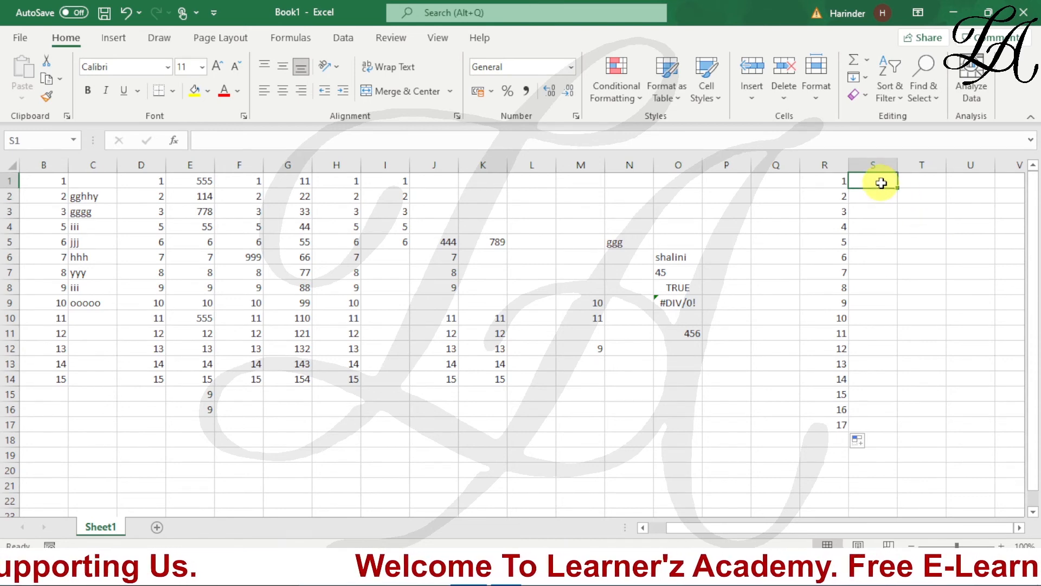
{"action": "type", "text": "1"}
{"action": "key", "text": "Return"}
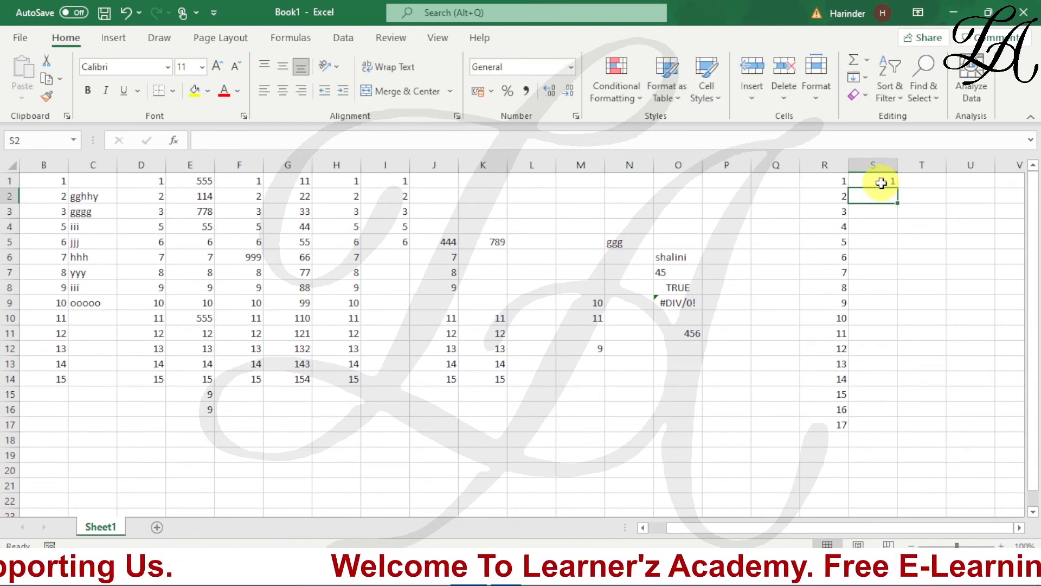
{"action": "type", "text": "1"}
{"action": "key", "text": "Return"}
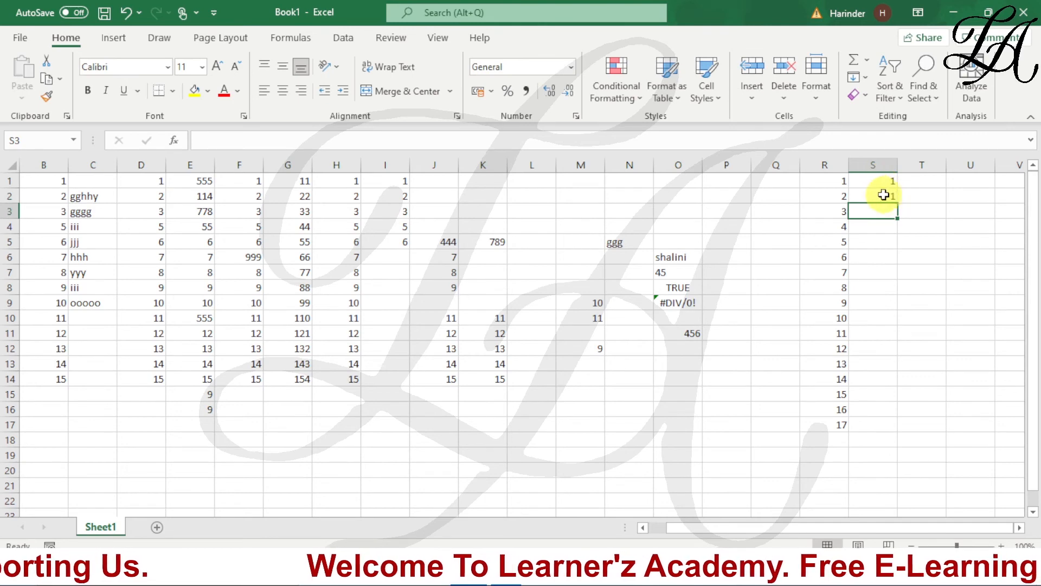
{"action": "left_click_drag", "start_coordinate": [876, 181], "coordinate": [909, 429]}
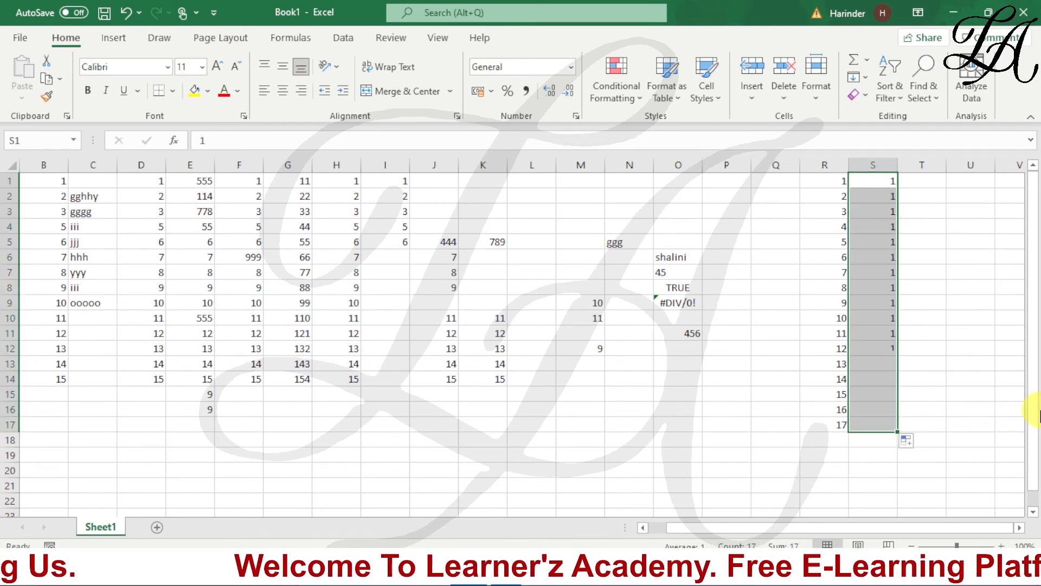
{"action": "left_click", "coordinate": [952, 255]}
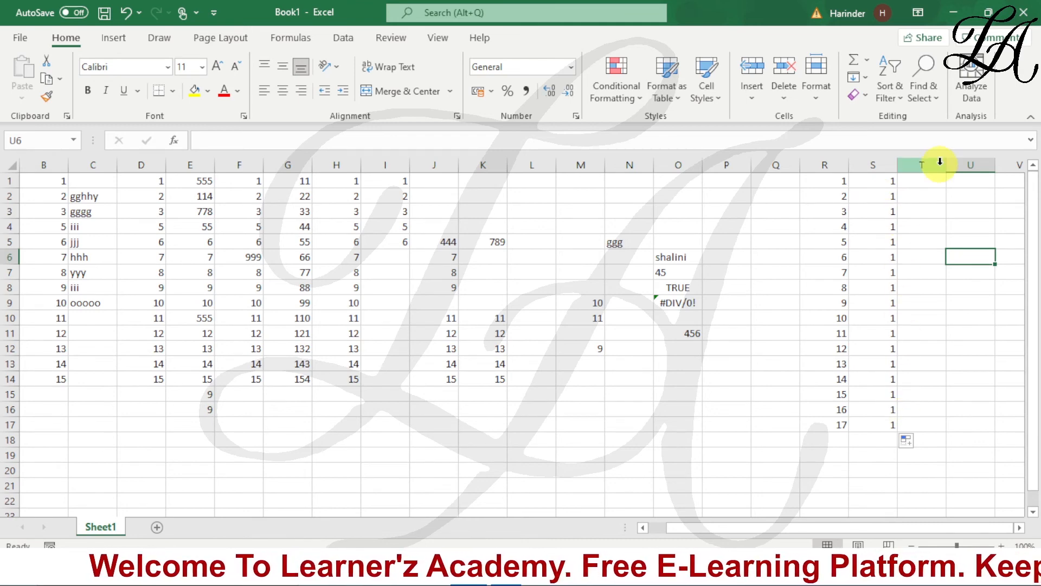
Enter MONDAY in P1 and TUESDAY in P2, and fill the weekday series down to P7
{"action": "left_click", "coordinate": [725, 180]}
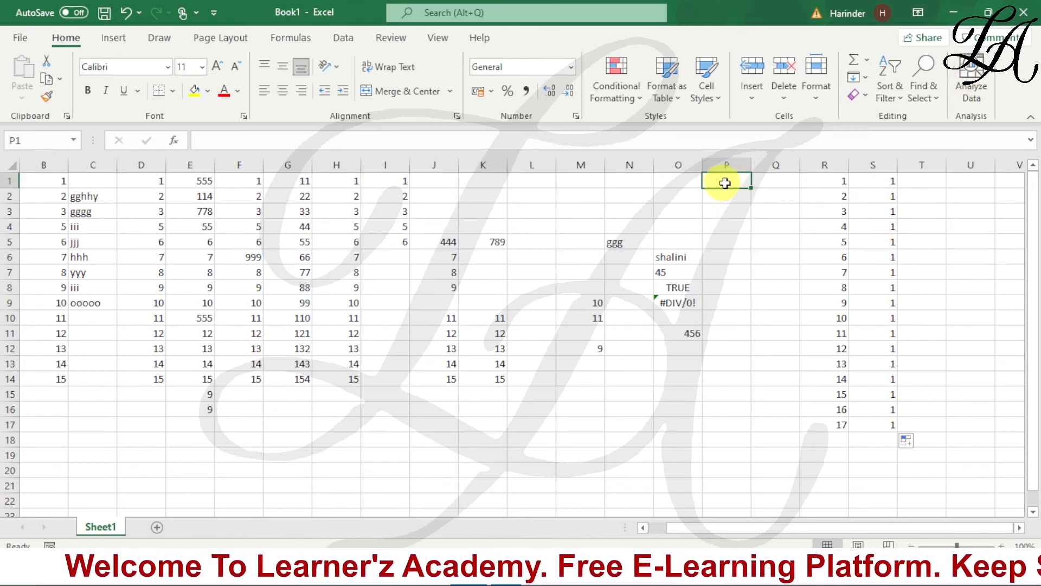
{"action": "type", "text": "MONDAY"}
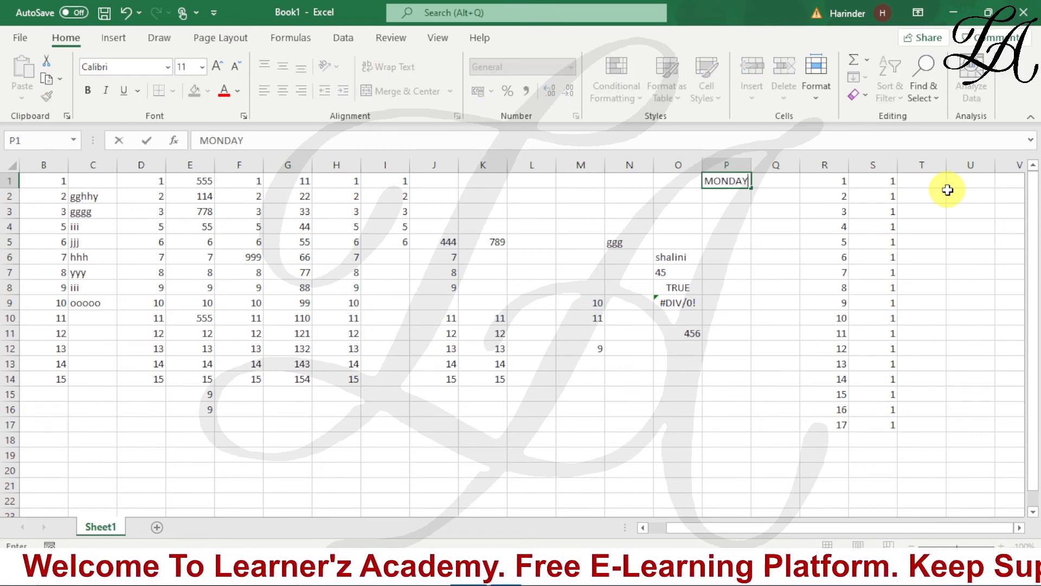
{"action": "key", "text": "Return"}
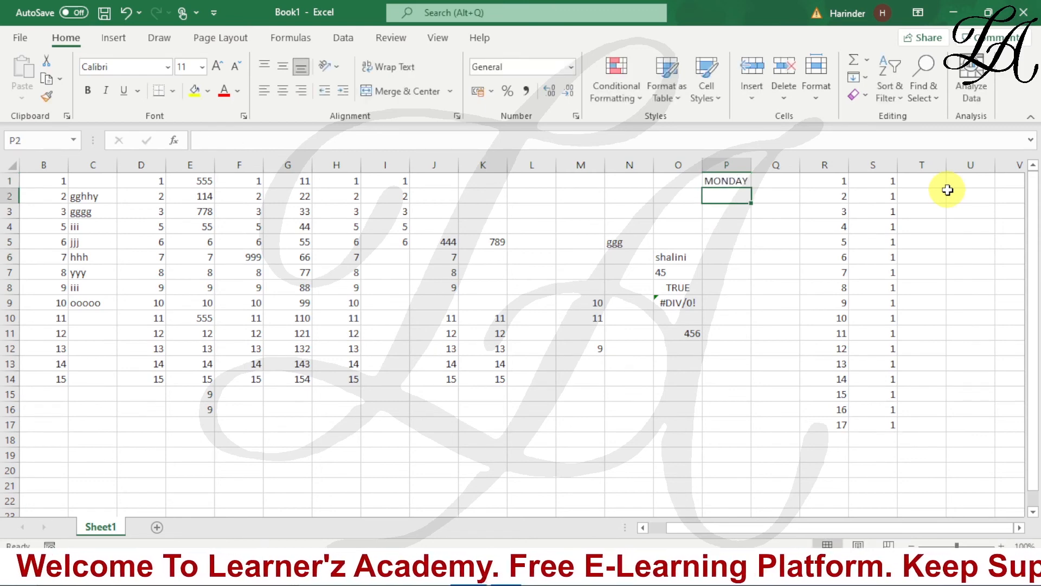
{"action": "type", "text": "TUESDAY"}
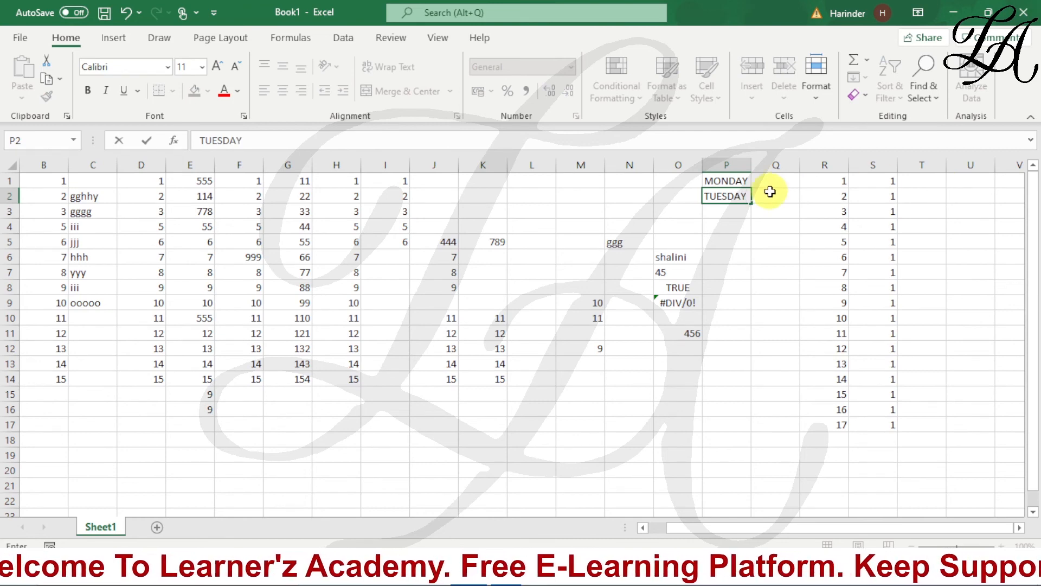
{"action": "left_click_drag", "start_coordinate": [739, 179], "coordinate": [746, 192]}
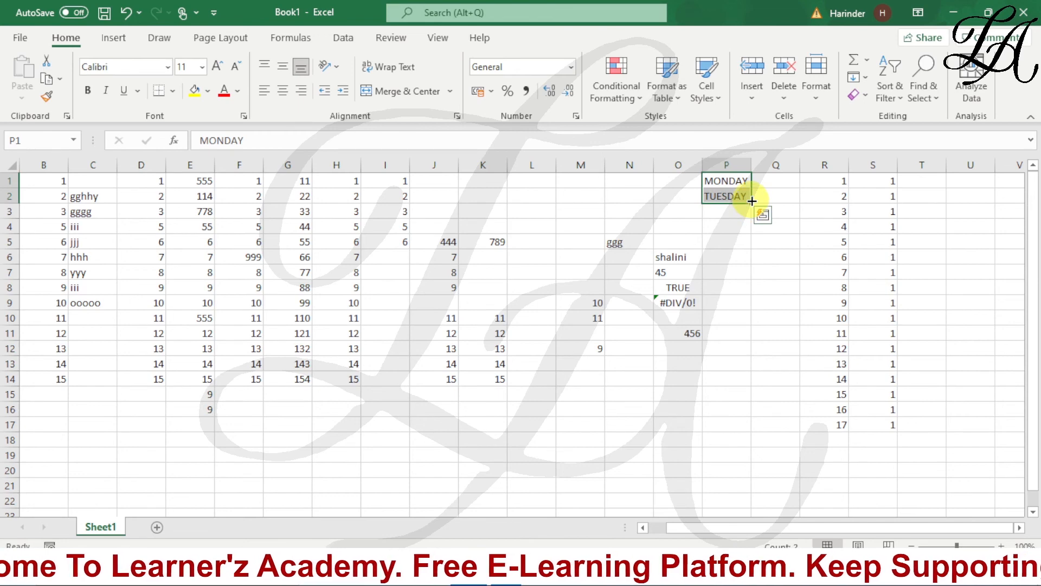
{"action": "left_click_drag", "start_coordinate": [751, 203], "coordinate": [760, 277]}
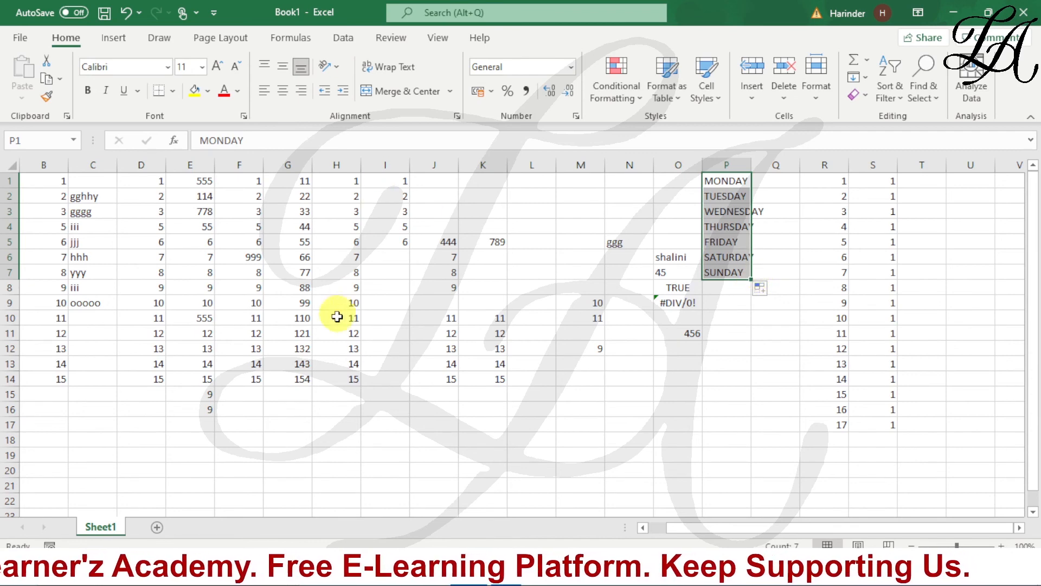
{"action": "left_click", "coordinate": [397, 290]}
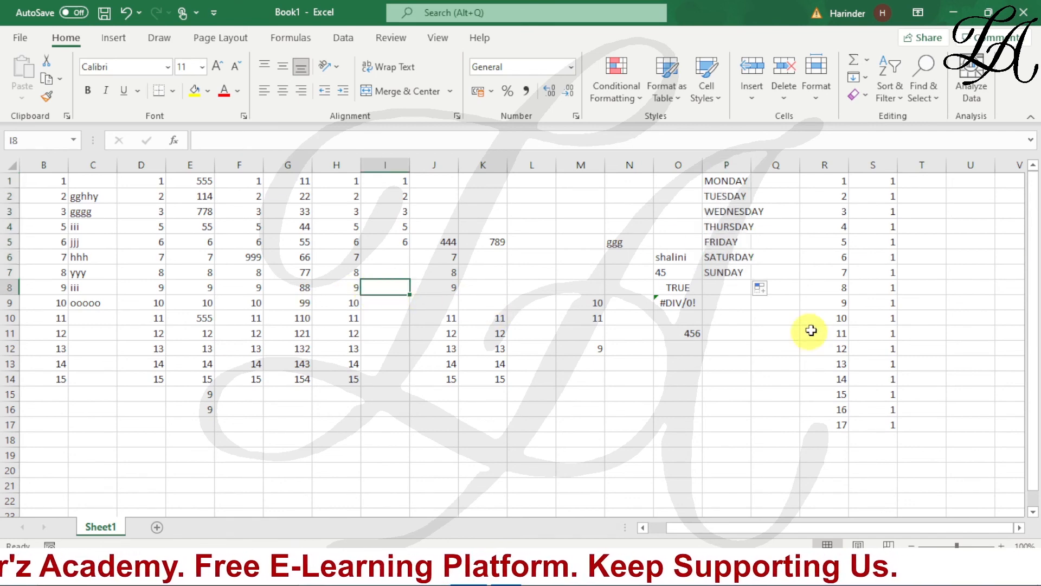